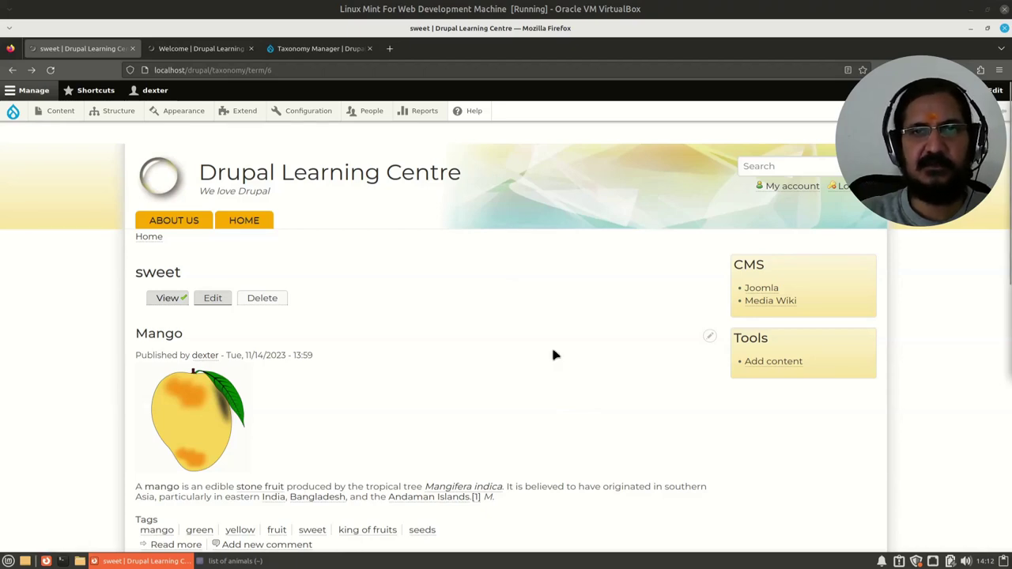
- Open the Mango article from the sweet term listing, check its tags, and open it for editing
{"action": "left_click", "coordinate": [176, 334]}
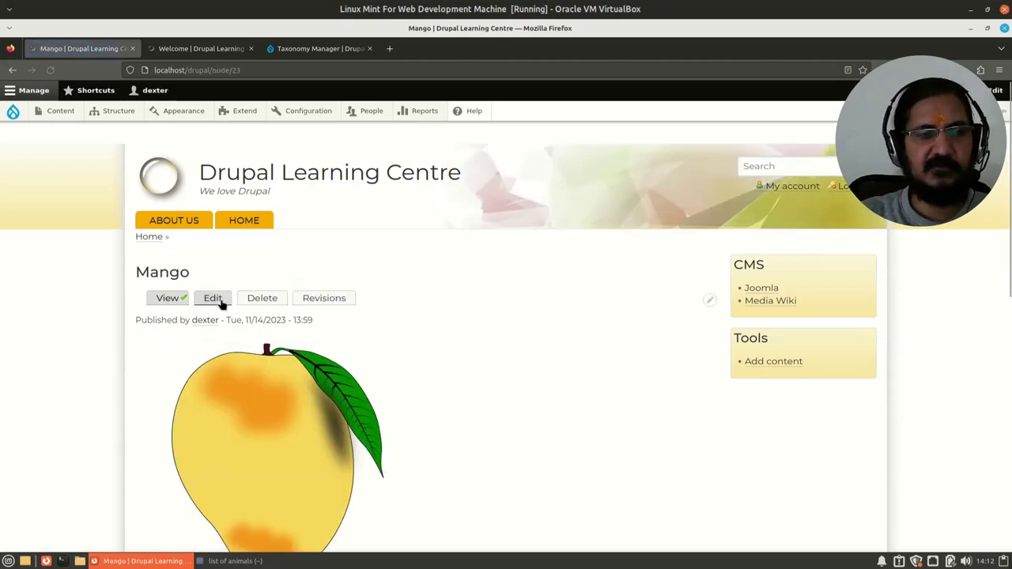
{"action": "scroll", "coordinate": [326, 424], "scroll_direction": "down", "scroll_amount": 5}
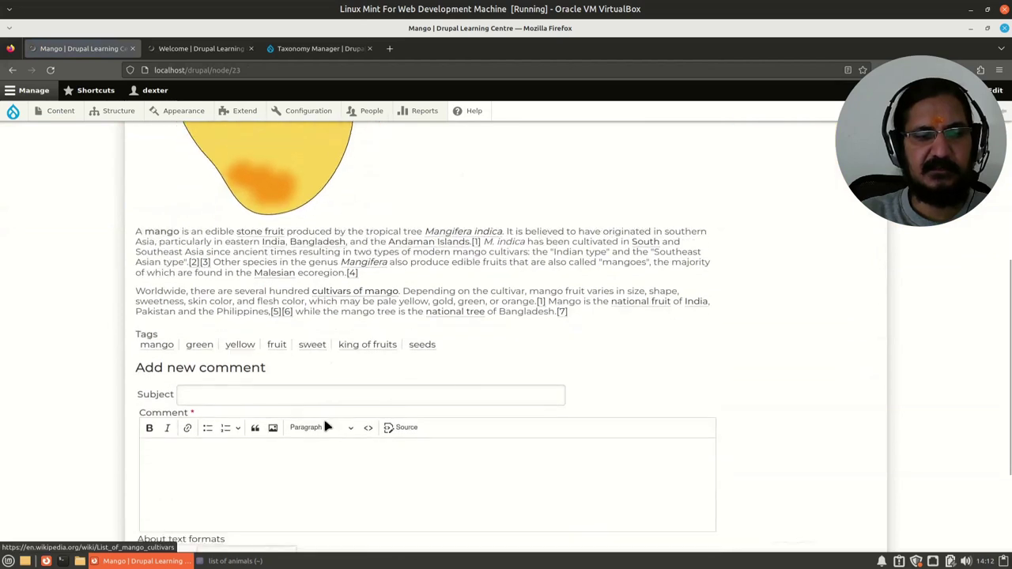
{"action": "scroll", "coordinate": [327, 427], "scroll_direction": "down", "scroll_amount": 1}
{"action": "scroll", "coordinate": [309, 363], "scroll_direction": "up", "scroll_amount": 5}
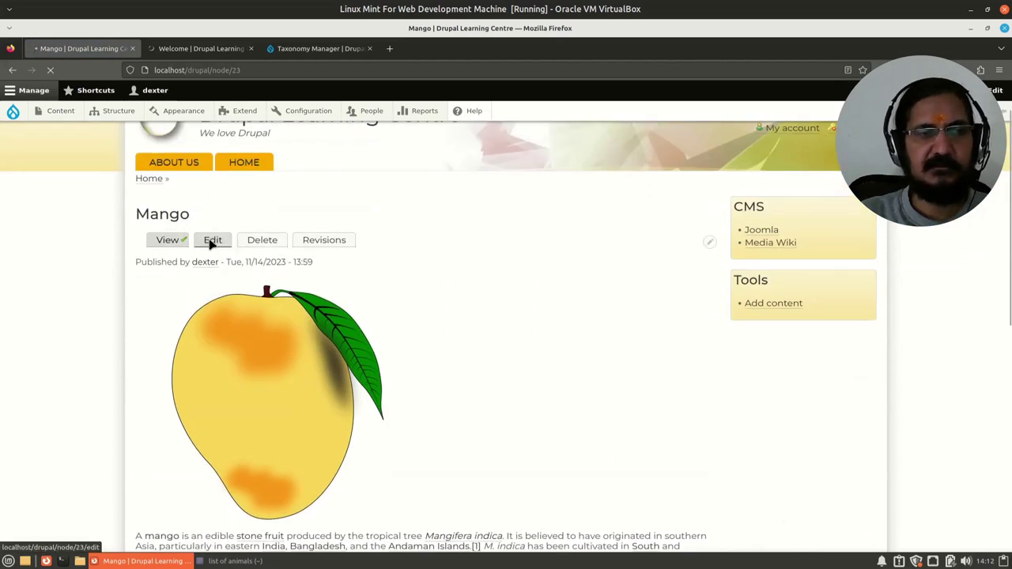
{"action": "scroll", "coordinate": [647, 388], "scroll_direction": "down", "scroll_amount": 5}
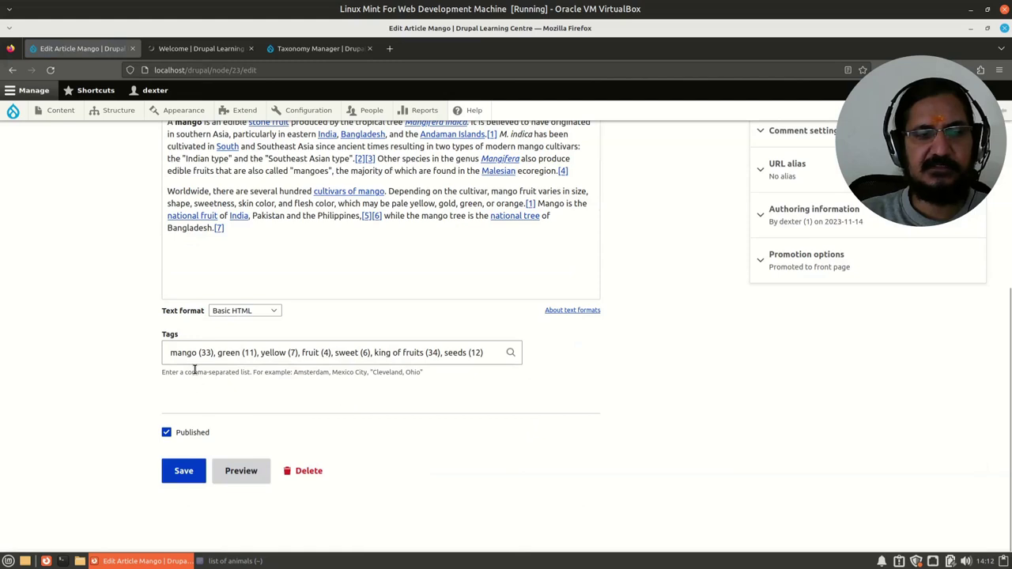
- Append the tag "orange" to the Mango article, save it, and review the tags on the saved page
{"action": "left_click_drag", "start_coordinate": [242, 352], "coordinate": [257, 352]}
{"action": "left_click", "coordinate": [487, 354]}
{"action": "type", "text": ", orange"}
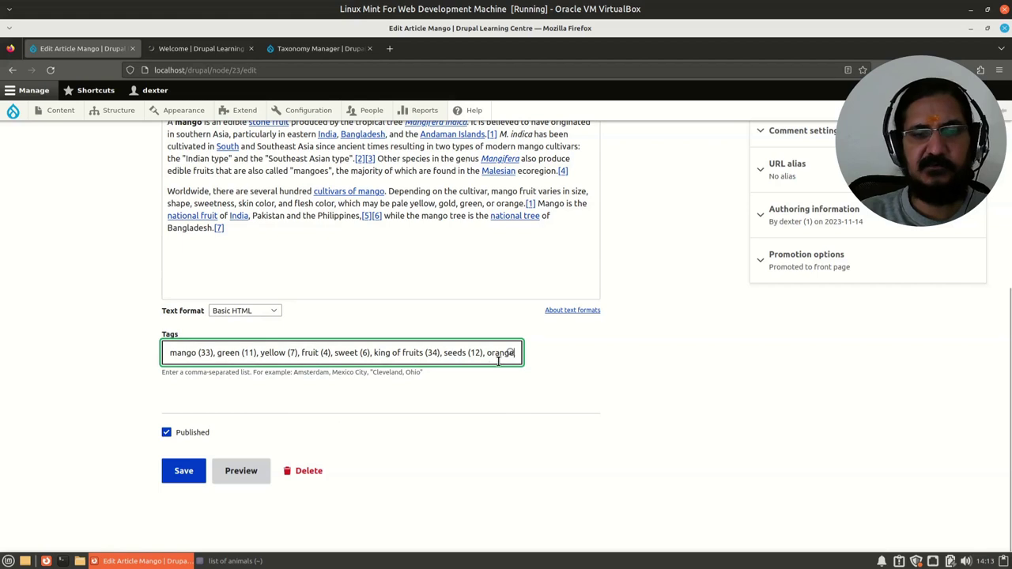
{"action": "left_click", "coordinate": [183, 478]}
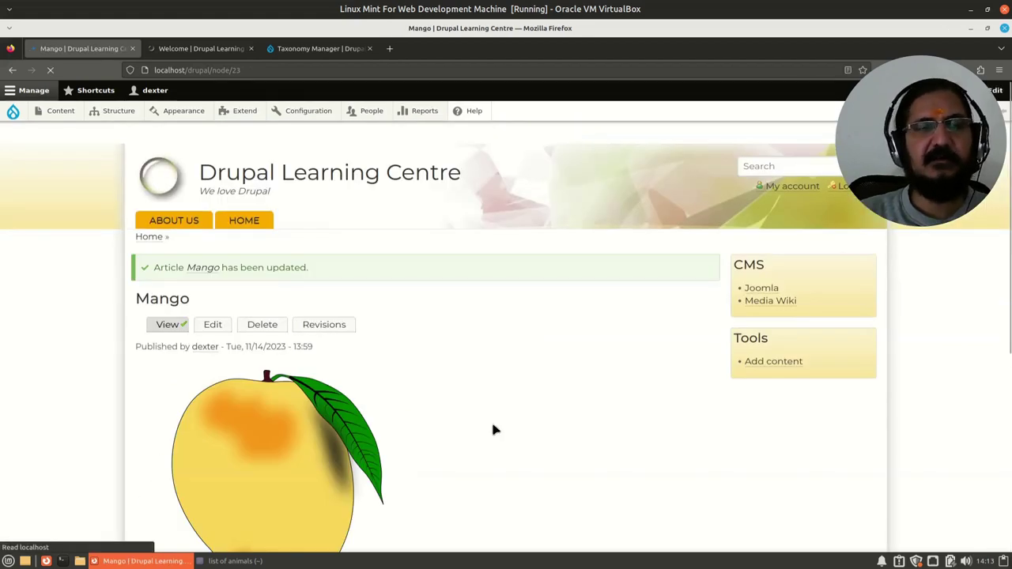
{"action": "scroll", "coordinate": [432, 363], "scroll_direction": "down", "scroll_amount": 4}
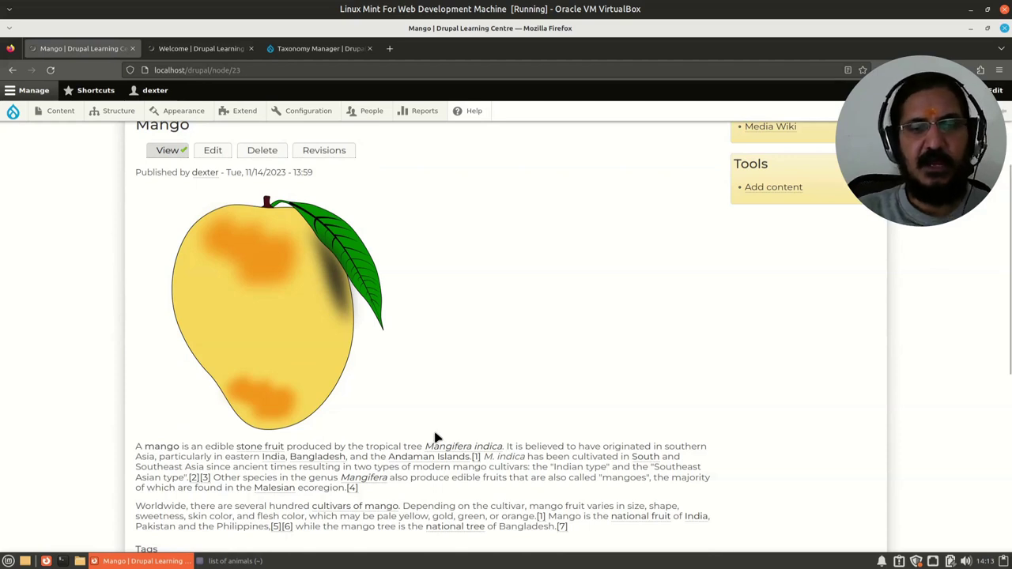
{"action": "scroll", "coordinate": [434, 434], "scroll_direction": "down", "scroll_amount": 5}
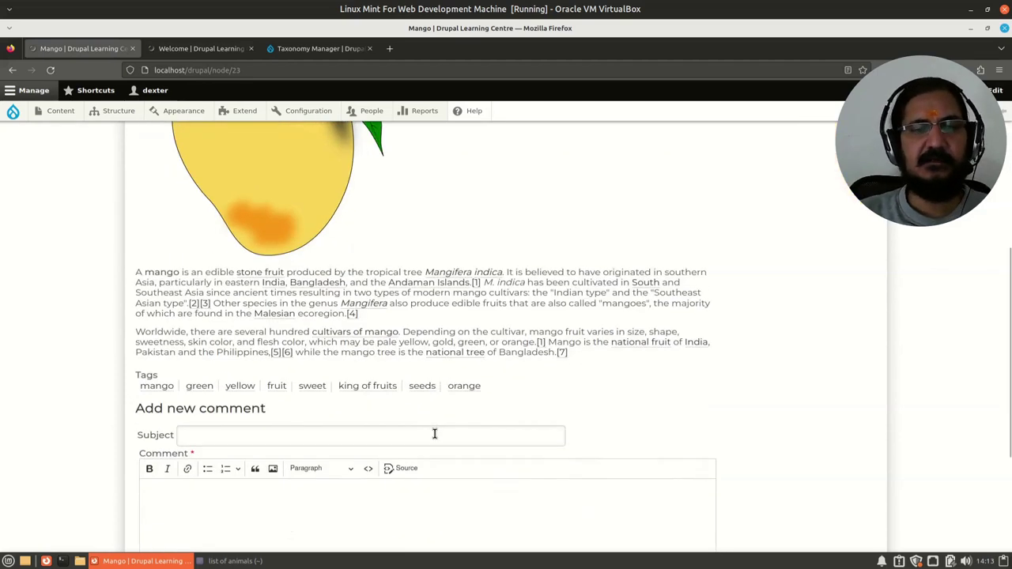
{"action": "scroll", "coordinate": [434, 433], "scroll_direction": "down", "scroll_amount": 2}
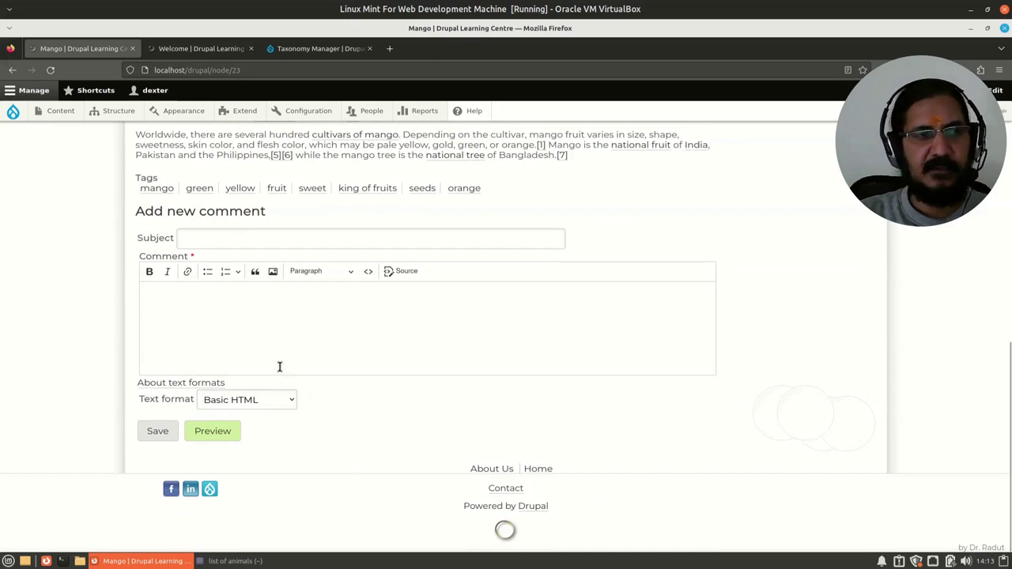
{"action": "scroll", "coordinate": [276, 359], "scroll_direction": "up", "scroll_amount": 3}
- Open the form for creating Book Info content and examine its fields, especially the choices offered for Genre
{"action": "mouse_move", "coordinate": [71, 116]}
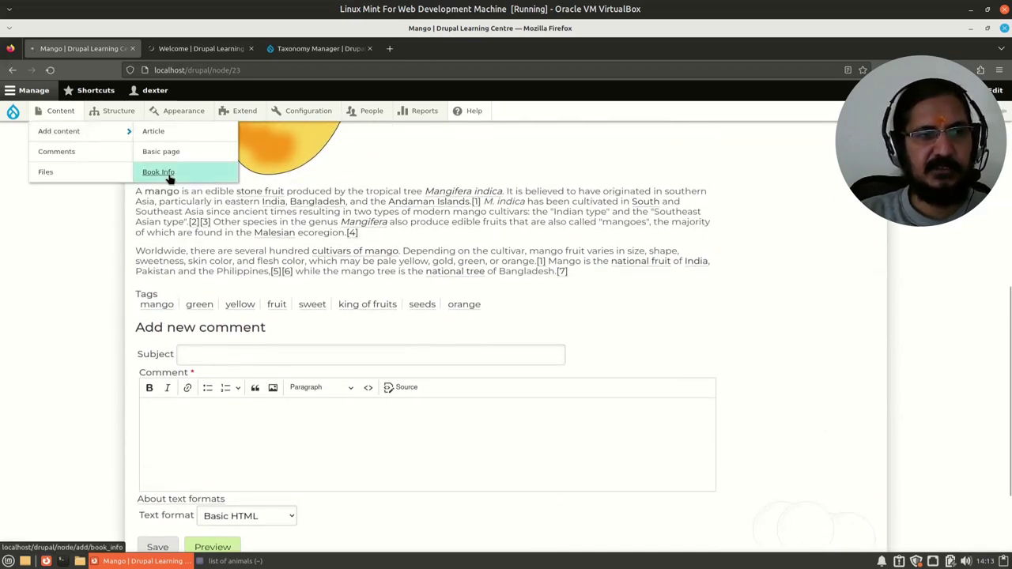
{"action": "left_click", "coordinate": [158, 171]}
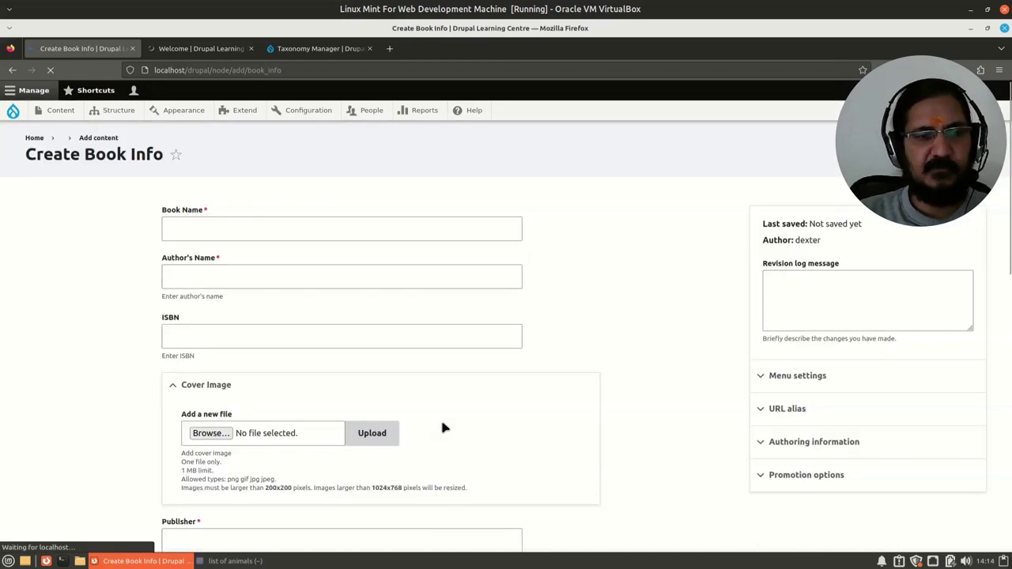
{"action": "scroll", "coordinate": [441, 417], "scroll_direction": "down", "scroll_amount": 6}
{"action": "scroll", "coordinate": [442, 422], "scroll_direction": "down", "scroll_amount": 3}
{"action": "scroll", "coordinate": [429, 416], "scroll_direction": "up", "scroll_amount": 5}
{"action": "left_click", "coordinate": [237, 379]}
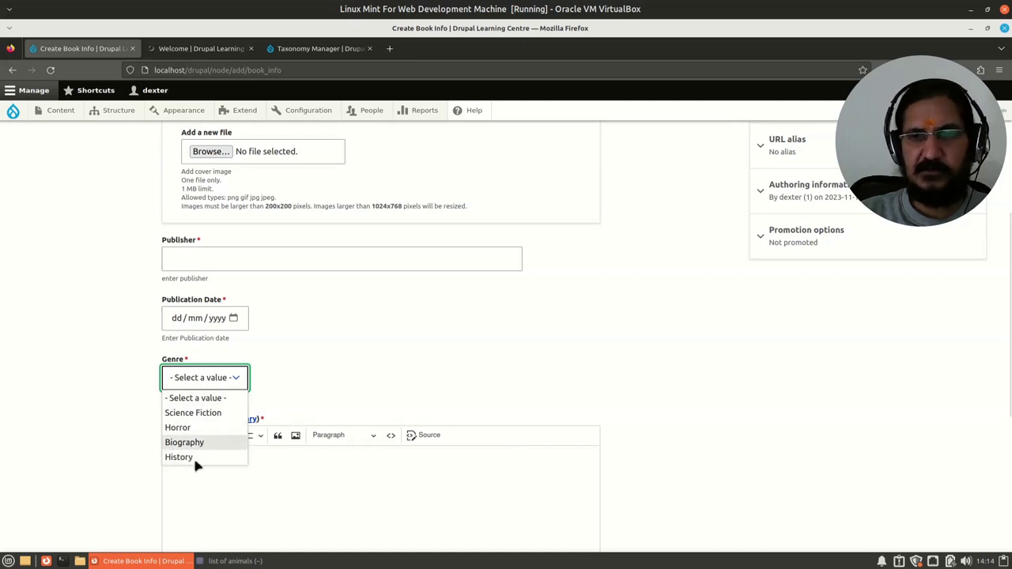
{"action": "left_click", "coordinate": [378, 388]}
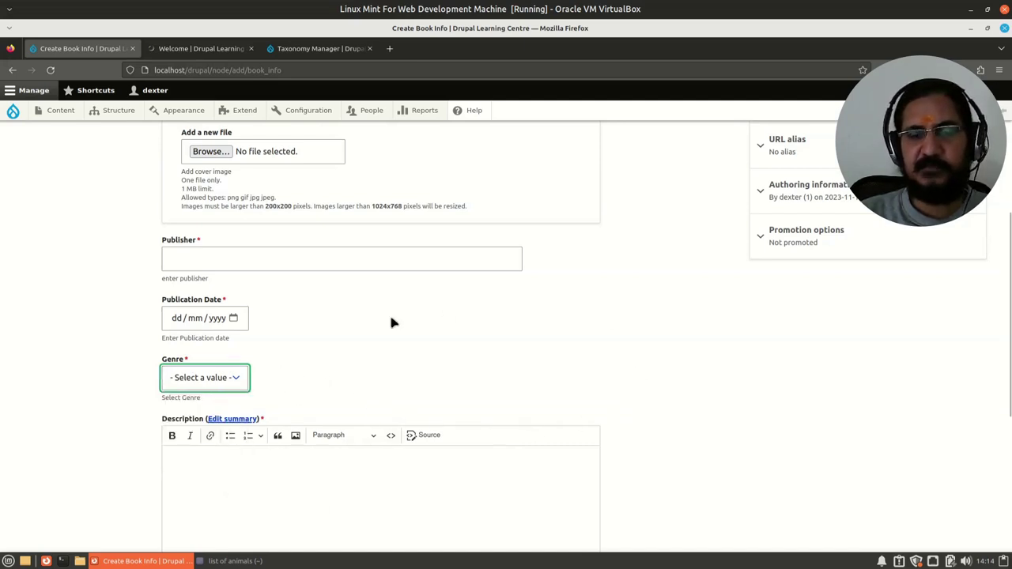
{"action": "left_click", "coordinate": [236, 379]}
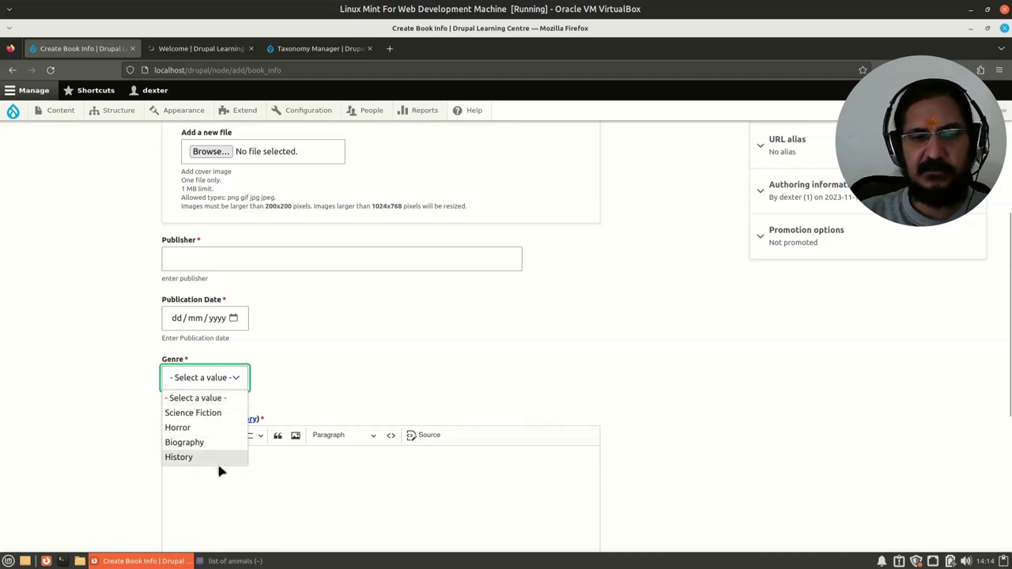
{"action": "left_click", "coordinate": [515, 334]}
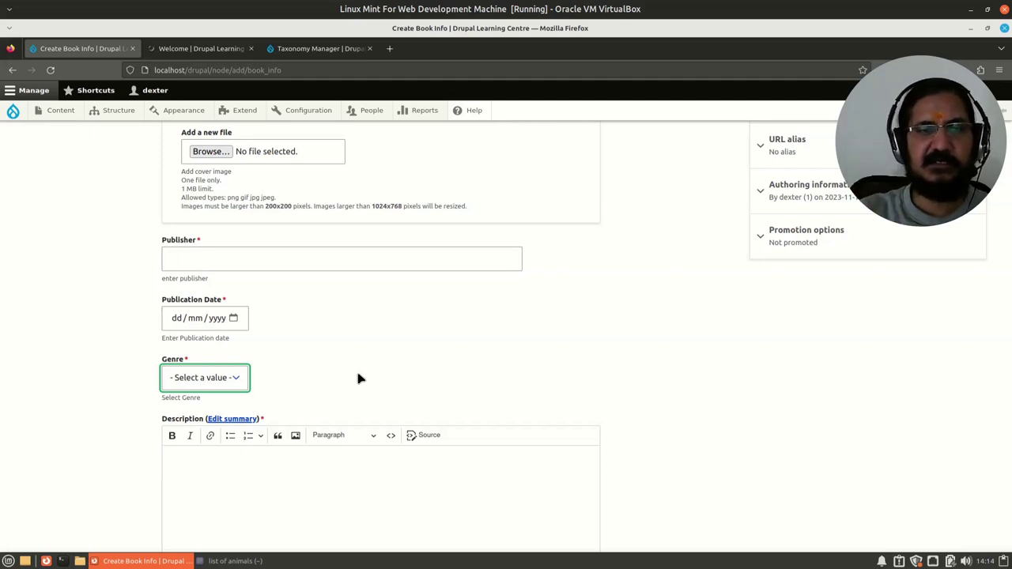
{"action": "left_click", "coordinate": [239, 380]}
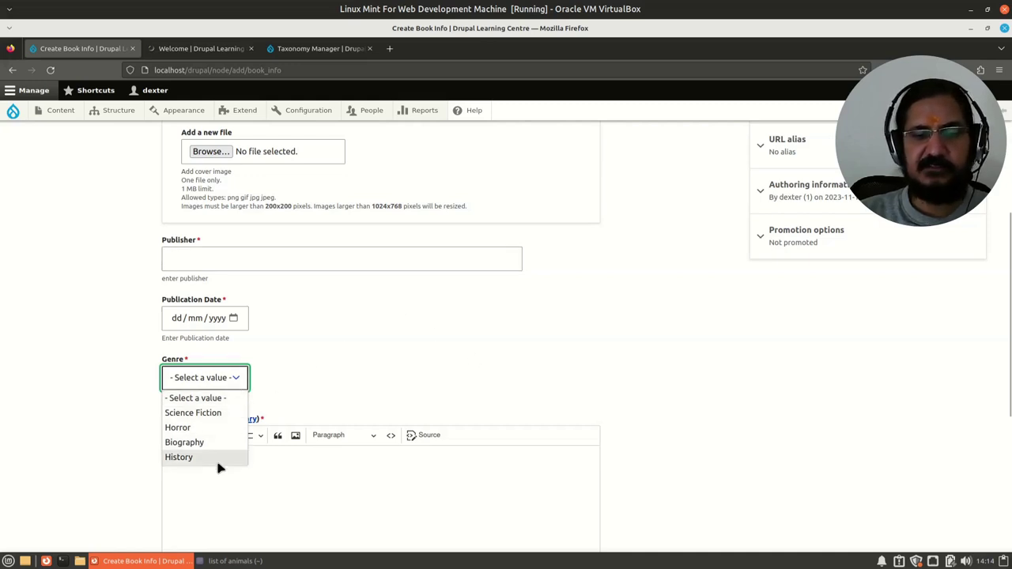
{"action": "left_click", "coordinate": [424, 381]}
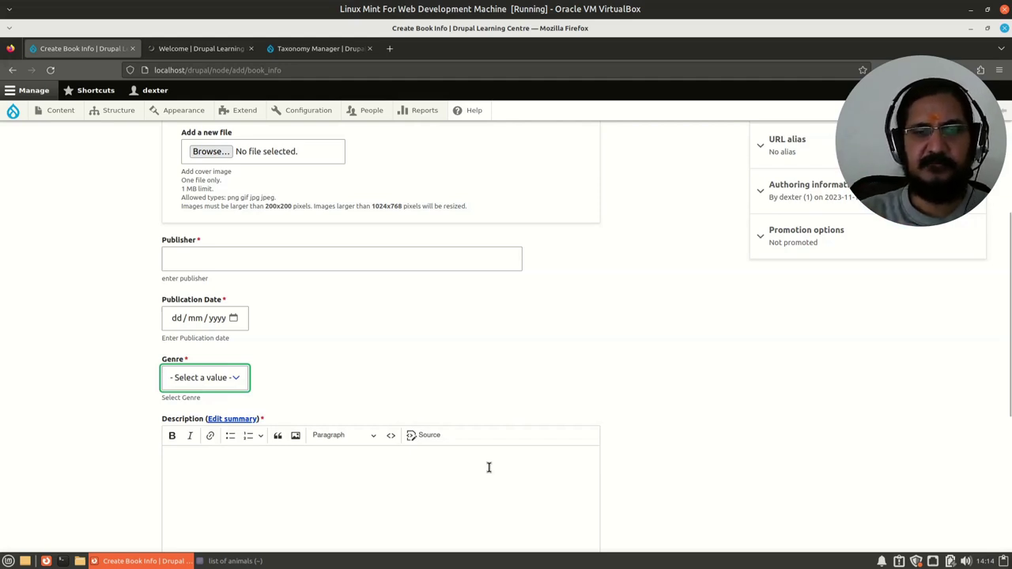
{"action": "scroll", "coordinate": [512, 456], "scroll_direction": "up", "scroll_amount": 1}
{"action": "scroll", "coordinate": [513, 456], "scroll_direction": "up", "scroll_amount": 4}
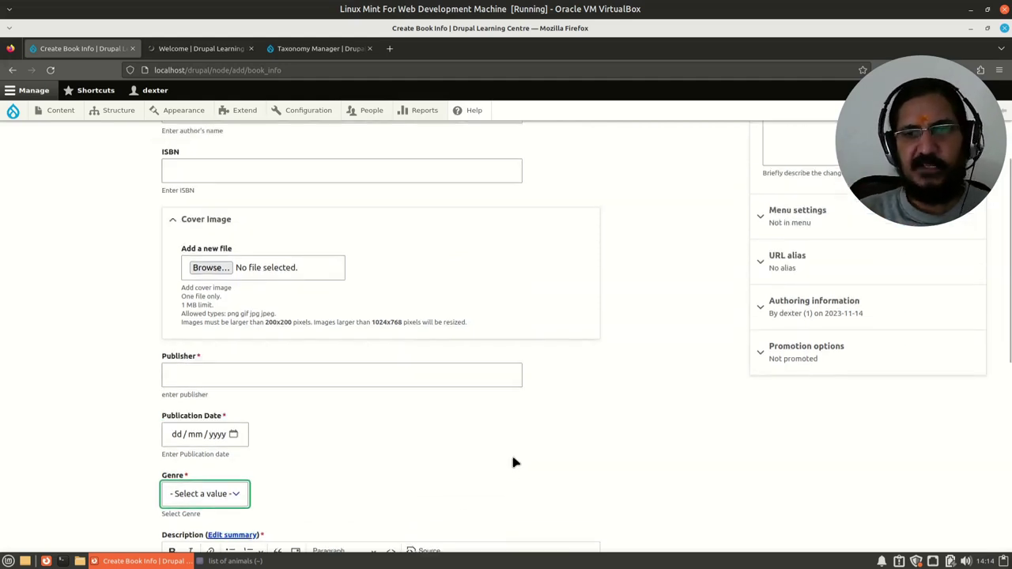
{"action": "left_click", "coordinate": [273, 402]}
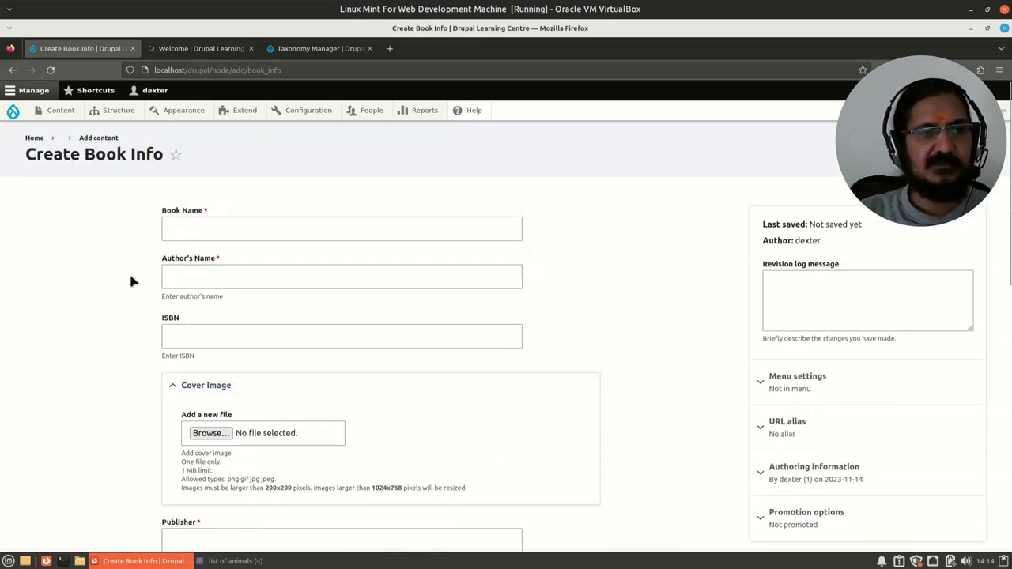
- Delete the "test" vocabulary from the site's taxonomy
{"action": "mouse_move", "coordinate": [122, 114]}
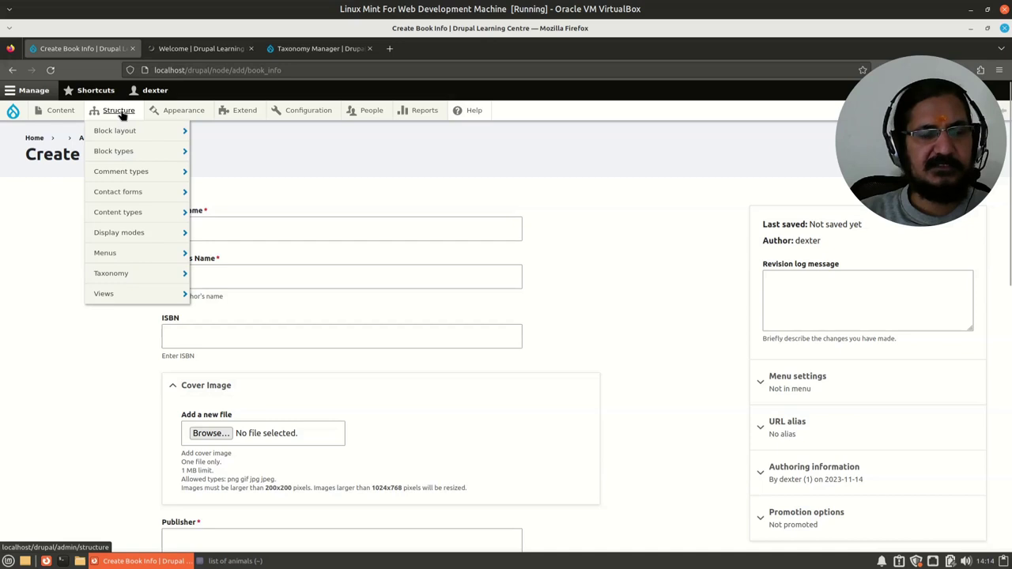
{"action": "left_click", "coordinate": [124, 277]}
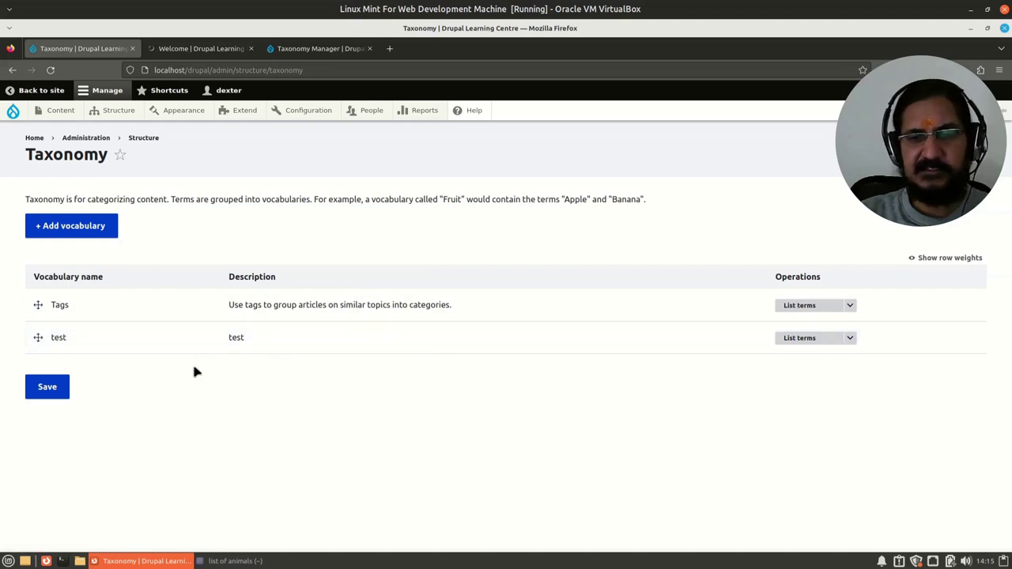
{"action": "left_click", "coordinate": [849, 339]}
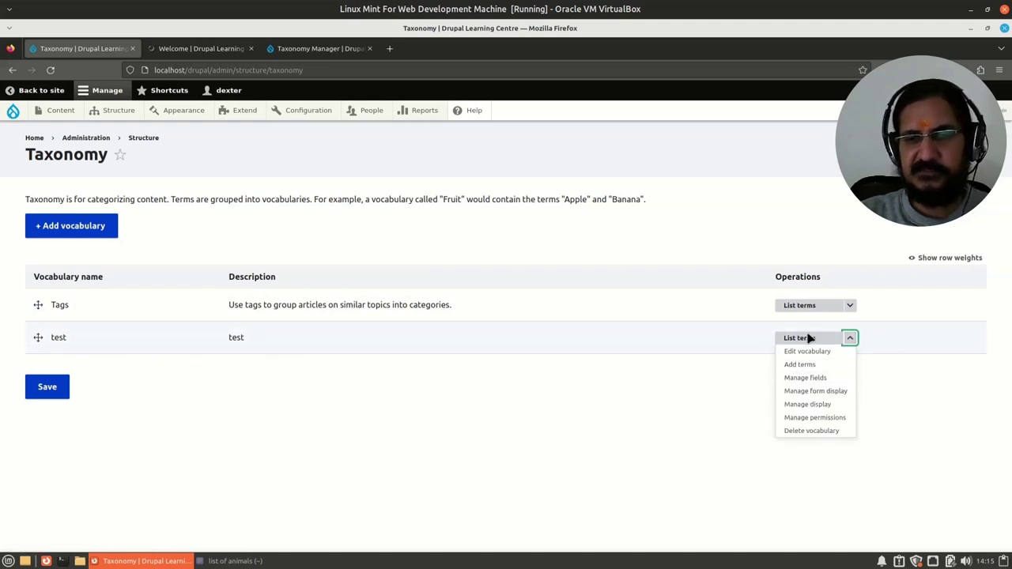
{"action": "left_click", "coordinate": [821, 432]}
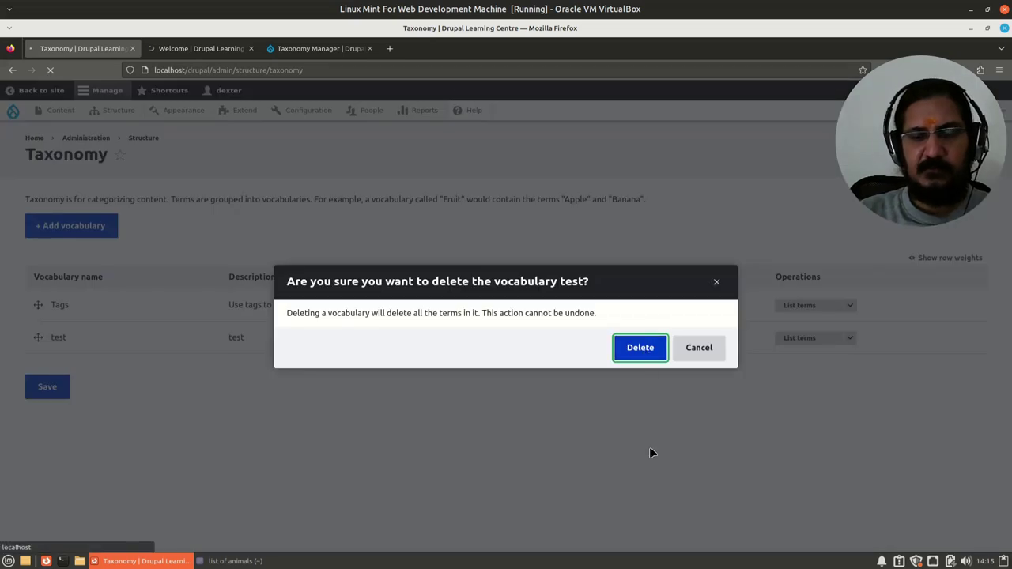
{"action": "key", "text": "Return"}
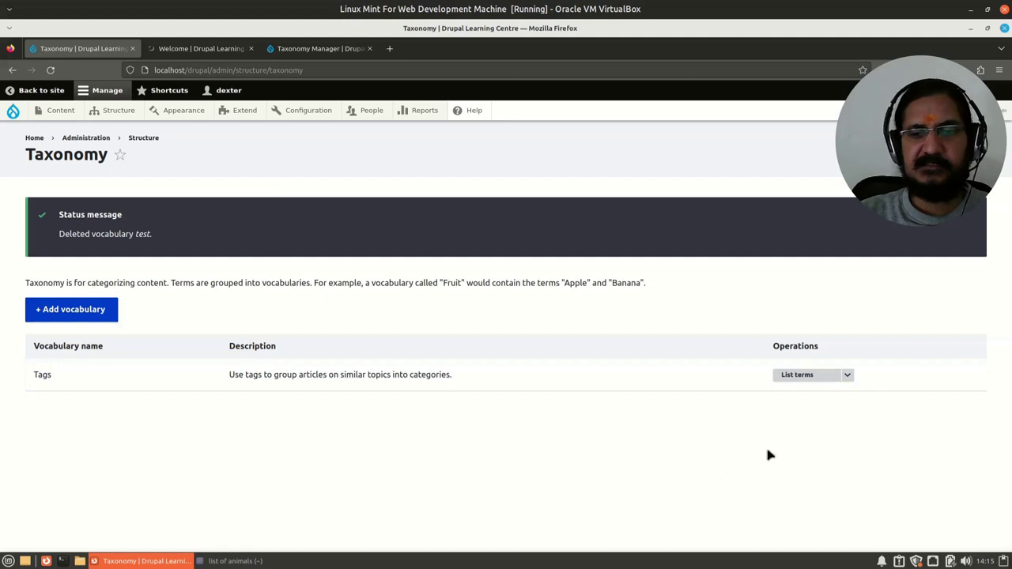
- List the terms of the Tags vocabulary and look through the whole list
{"action": "left_click", "coordinate": [847, 377]}
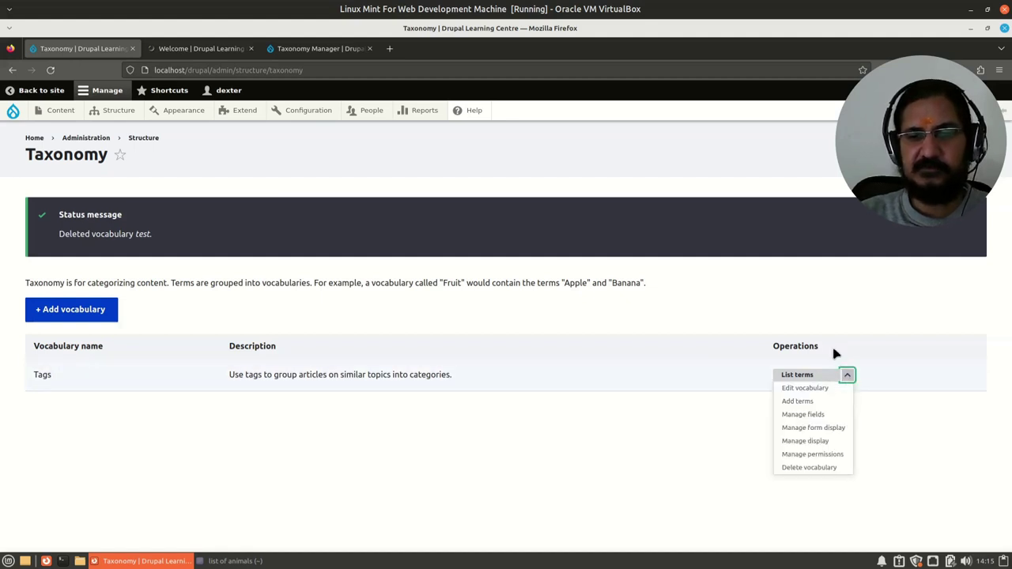
{"action": "left_click", "coordinate": [795, 377]}
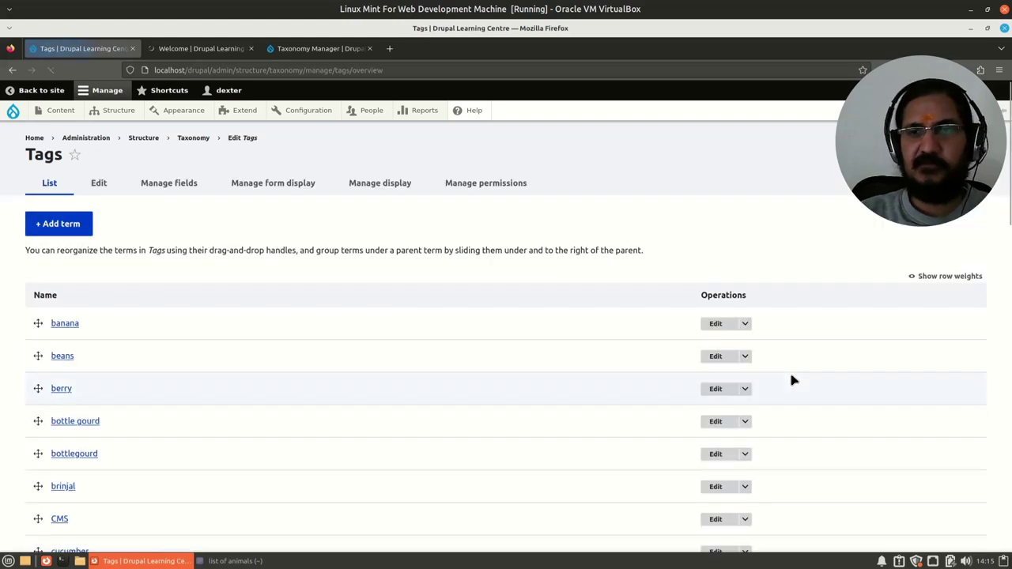
{"action": "scroll", "coordinate": [822, 404], "scroll_direction": "down", "scroll_amount": 10}
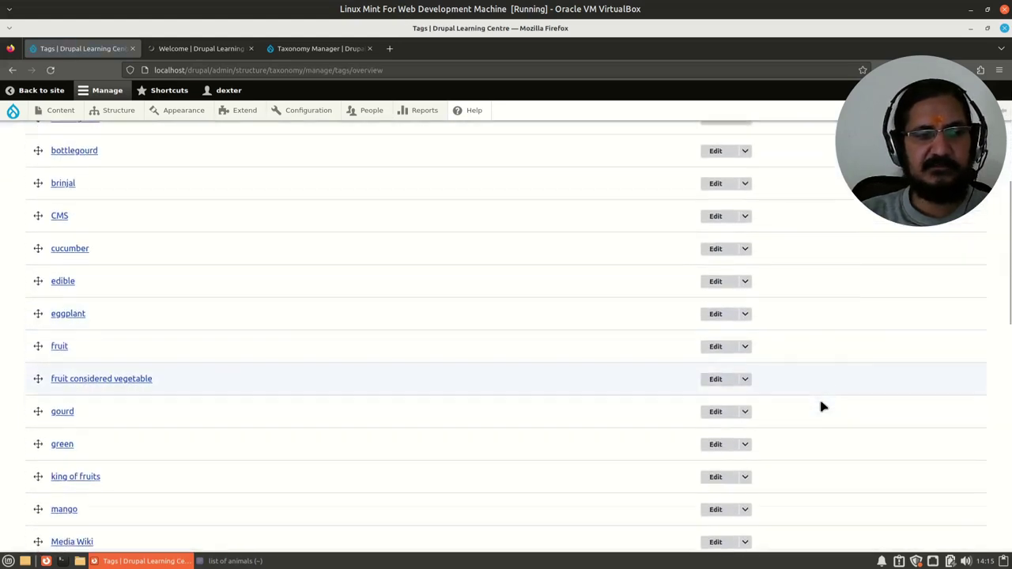
{"action": "scroll", "coordinate": [822, 407], "scroll_direction": "down", "scroll_amount": 10}
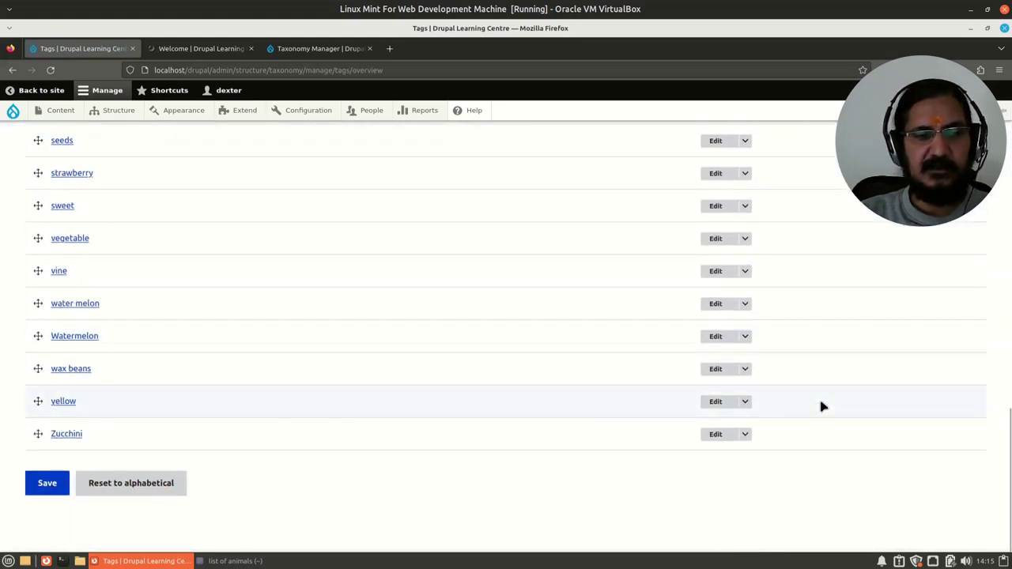
{"action": "scroll", "coordinate": [822, 406], "scroll_direction": "up", "scroll_amount": 2}
{"action": "scroll", "coordinate": [822, 407], "scroll_direction": "up", "scroll_amount": 18}
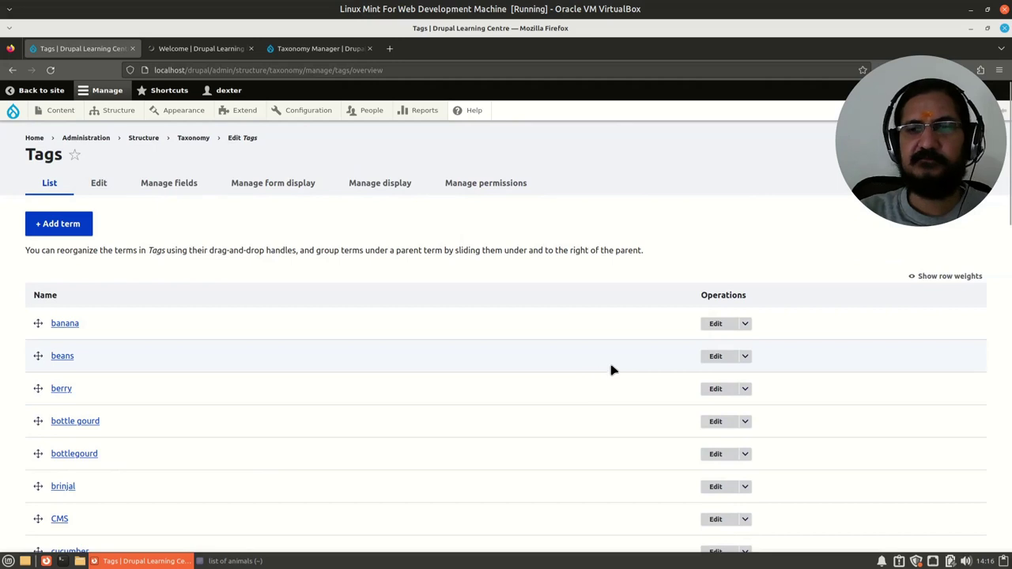
- Edit the banana term of the Tags vocabulary and select fruit as its parent term under its relations
{"action": "key", "text": "Tab"}
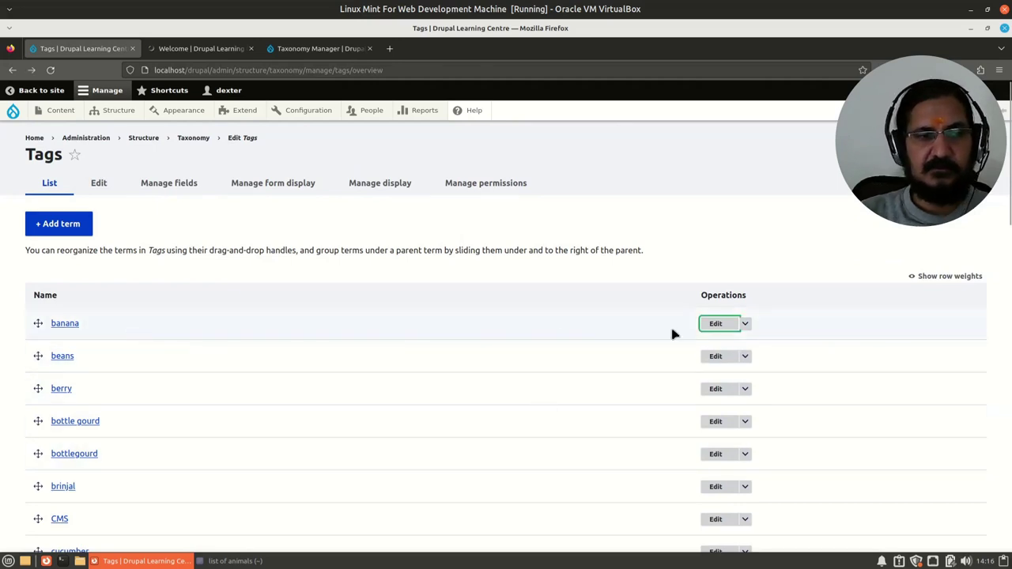
{"action": "left_click", "coordinate": [716, 325]}
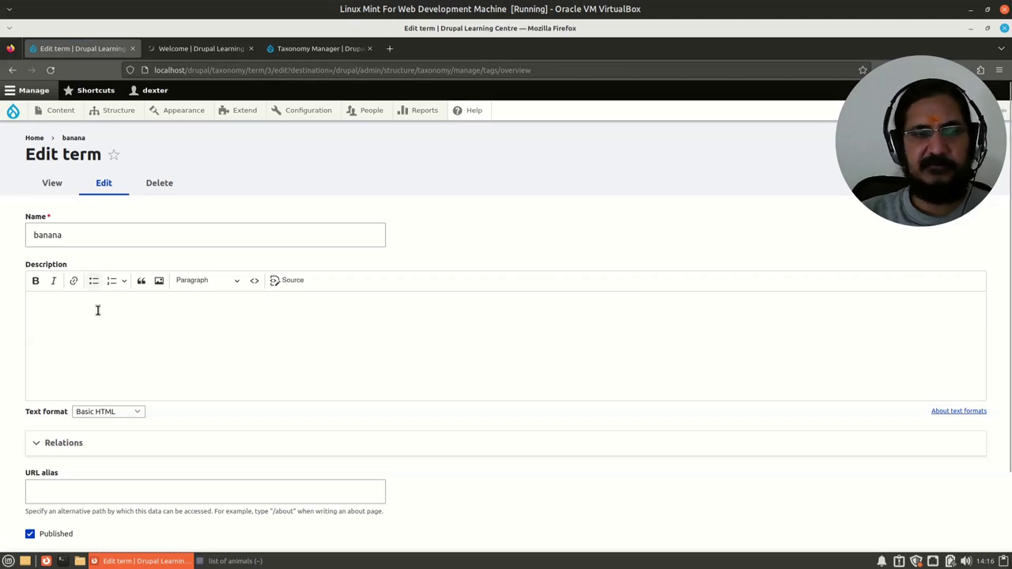
{"action": "scroll", "coordinate": [108, 369], "scroll_direction": "down", "scroll_amount": 2}
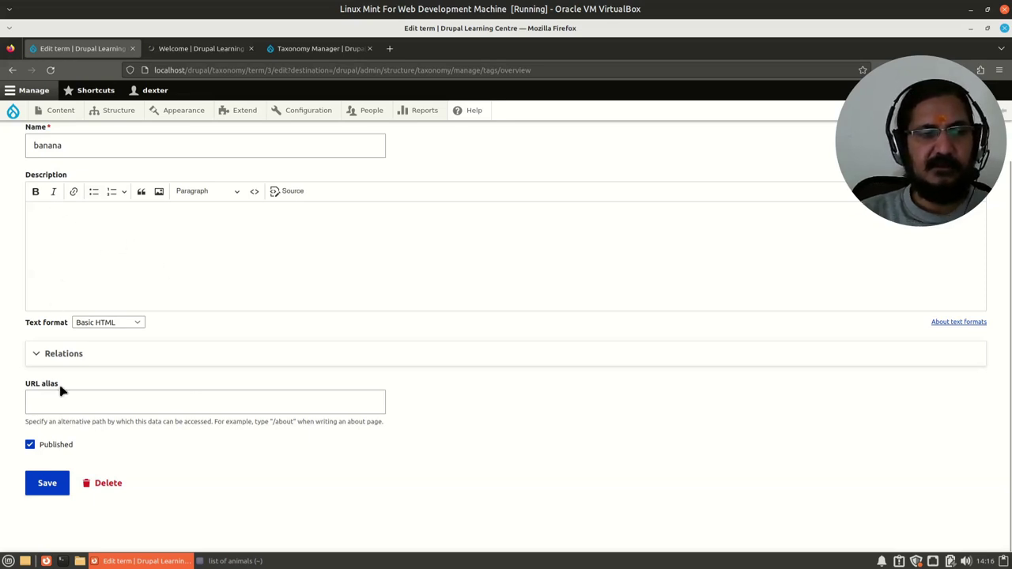
{"action": "left_click", "coordinate": [36, 354]}
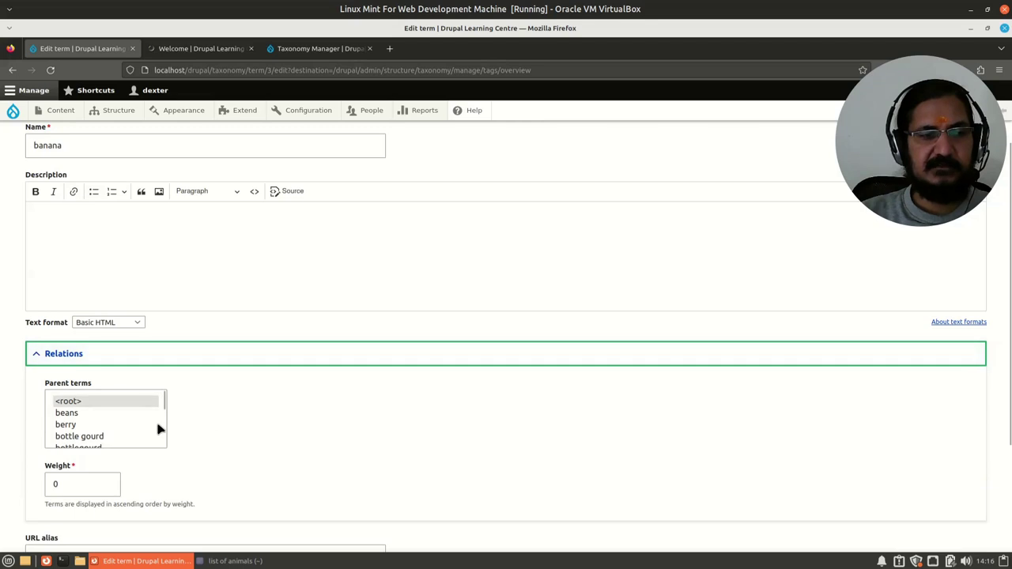
{"action": "scroll", "coordinate": [158, 430], "scroll_direction": "down", "scroll_amount": 5}
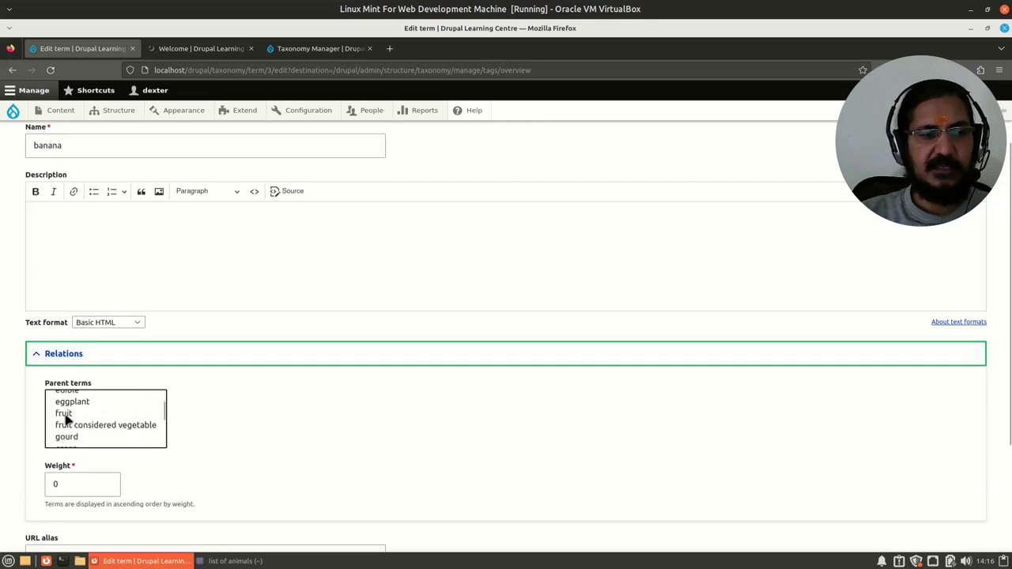
{"action": "left_click", "coordinate": [64, 415]}
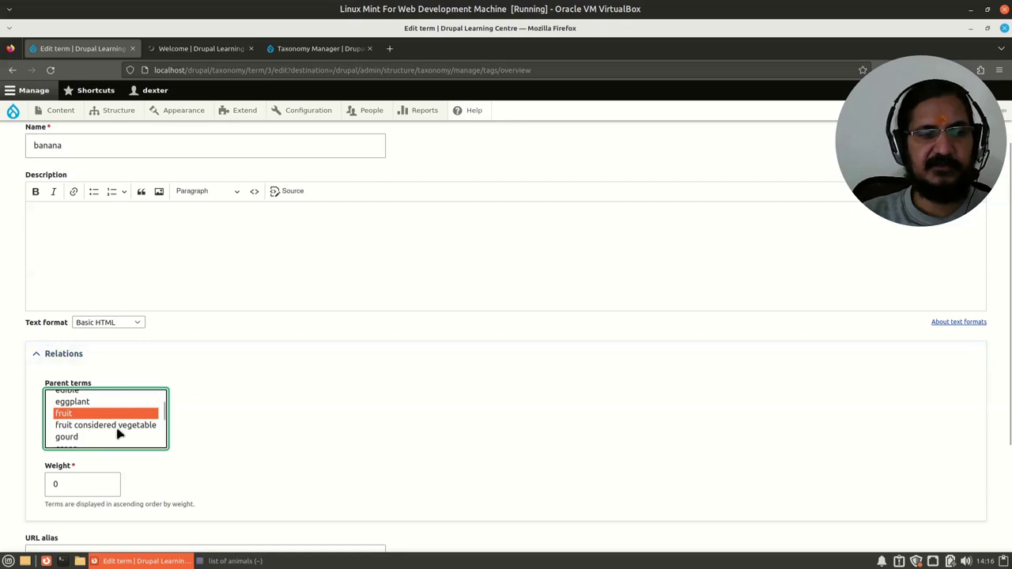
- Set the banana term's parent back to <root> under its relations and save the term
{"action": "scroll", "coordinate": [119, 434], "scroll_direction": "up", "scroll_amount": 5}
{"action": "left_click", "coordinate": [90, 402]}
{"action": "left_click", "coordinate": [283, 416]}
{"action": "scroll", "coordinate": [333, 453], "scroll_direction": "down", "scroll_amount": 1}
{"action": "scroll", "coordinate": [324, 449], "scroll_direction": "down", "scroll_amount": 3}
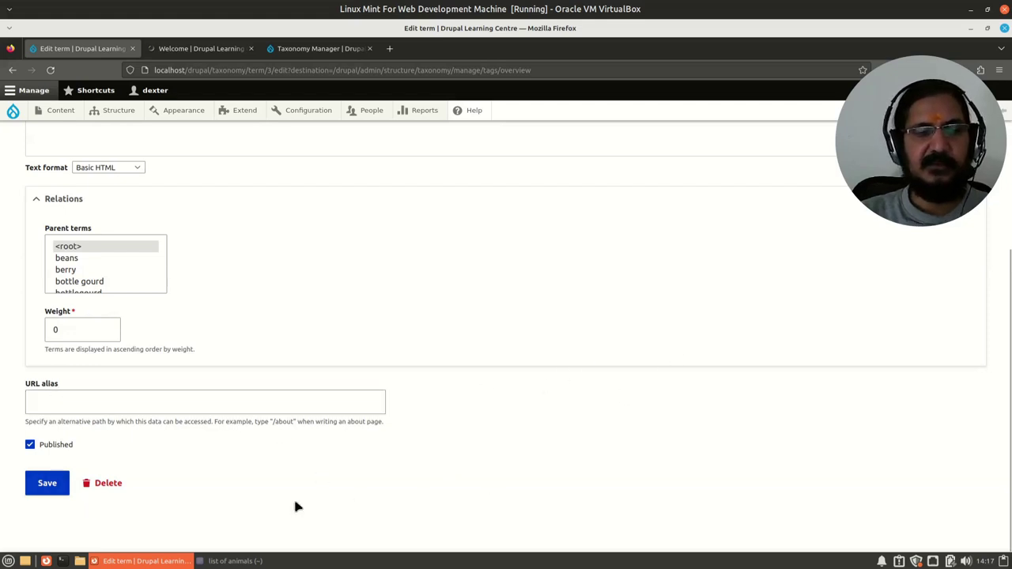
{"action": "scroll", "coordinate": [74, 481], "scroll_direction": "up", "scroll_amount": 3}
{"action": "scroll", "coordinate": [113, 414], "scroll_direction": "down", "scroll_amount": 3}
{"action": "left_click", "coordinate": [49, 483]}
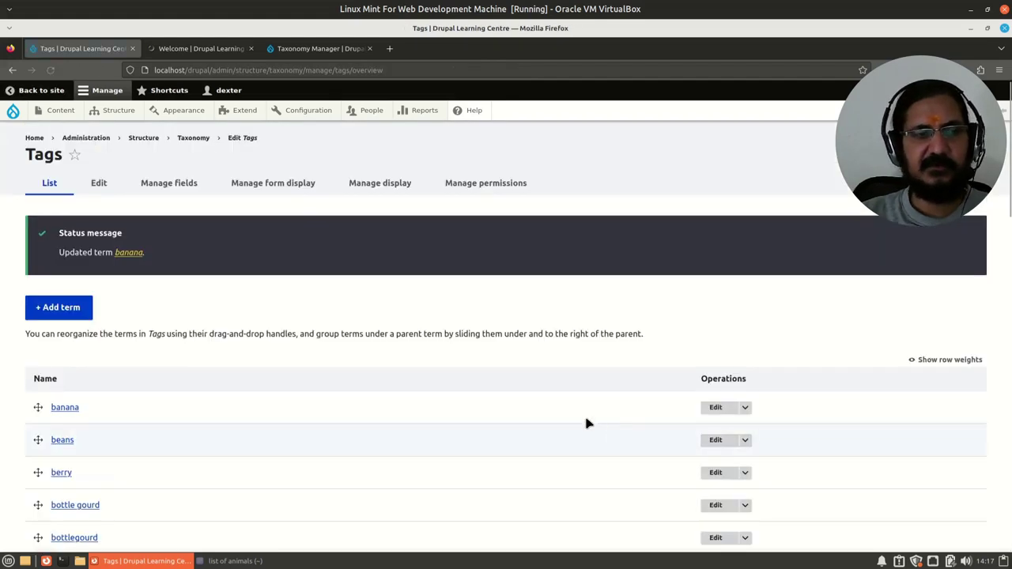
- Look through the whole Tags term list, checking how the terms are ordered and what operations a term offers
{"action": "scroll", "coordinate": [577, 416], "scroll_direction": "down", "scroll_amount": 4}
{"action": "scroll", "coordinate": [575, 414], "scroll_direction": "down", "scroll_amount": 10}
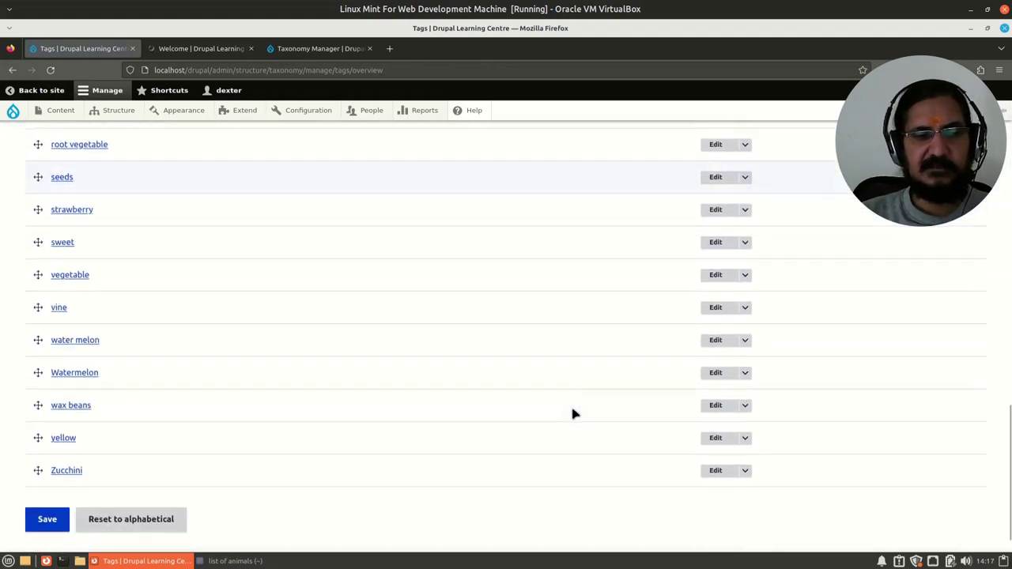
{"action": "scroll", "coordinate": [290, 408], "scroll_direction": "up", "scroll_amount": 3}
{"action": "scroll", "coordinate": [292, 410], "scroll_direction": "up", "scroll_amount": 3}
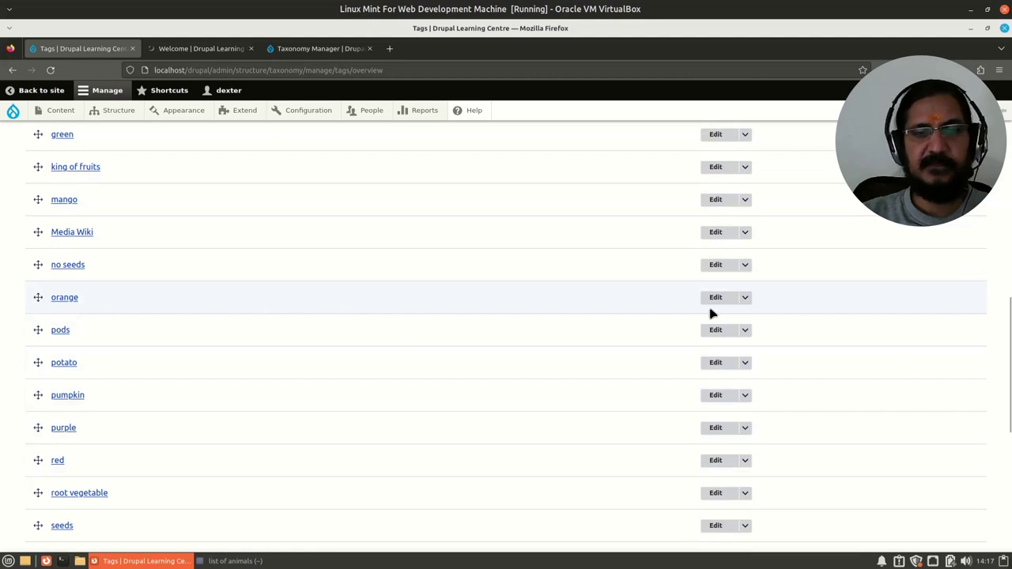
{"action": "left_click", "coordinate": [746, 300]}
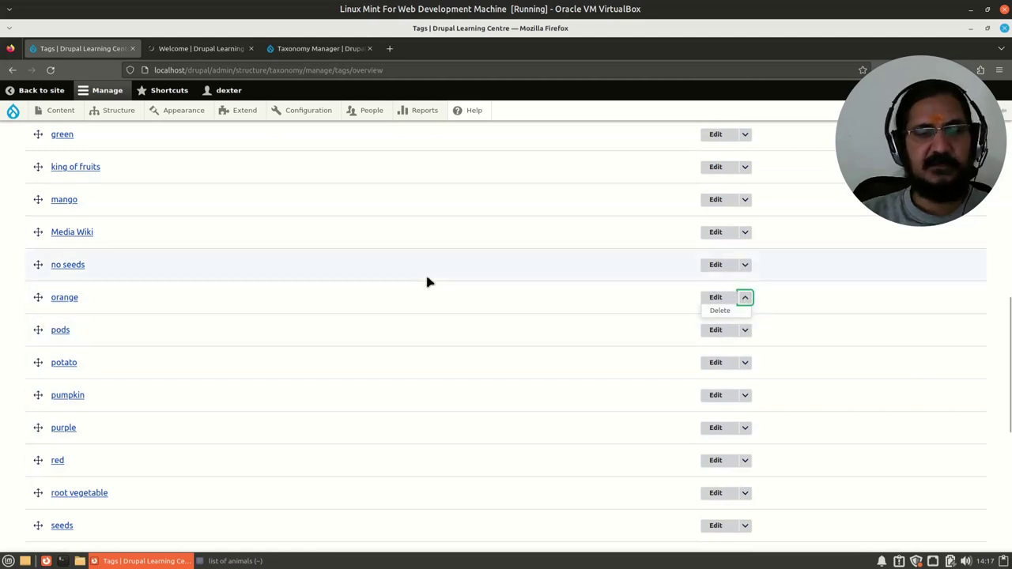
{"action": "scroll", "coordinate": [443, 324], "scroll_direction": "up", "scroll_amount": 5}
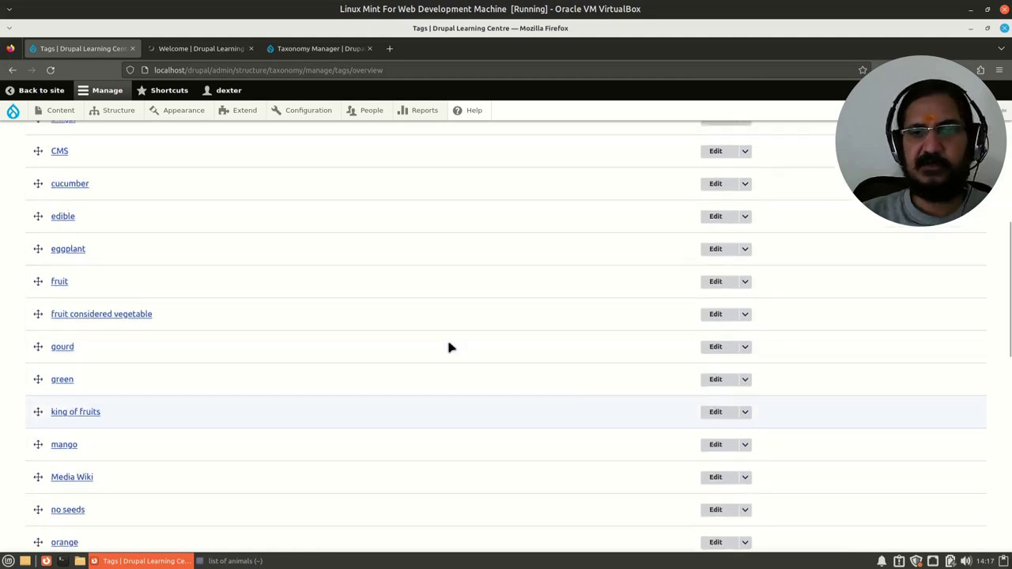
{"action": "scroll", "coordinate": [448, 347], "scroll_direction": "up", "scroll_amount": 6}
{"action": "scroll", "coordinate": [599, 482], "scroll_direction": "down", "scroll_amount": 2}
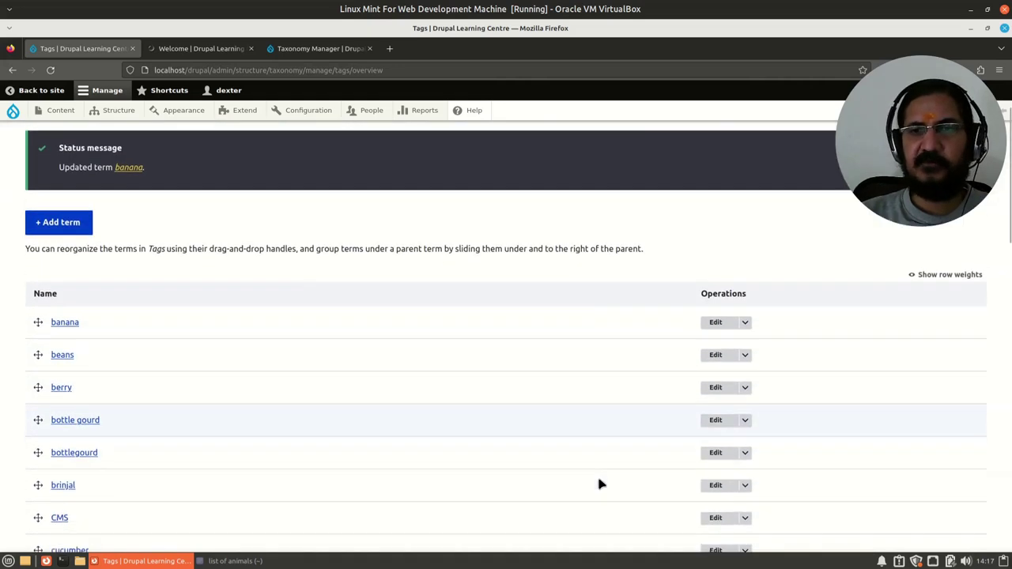
{"action": "scroll", "coordinate": [580, 482], "scroll_direction": "up", "scroll_amount": 2}
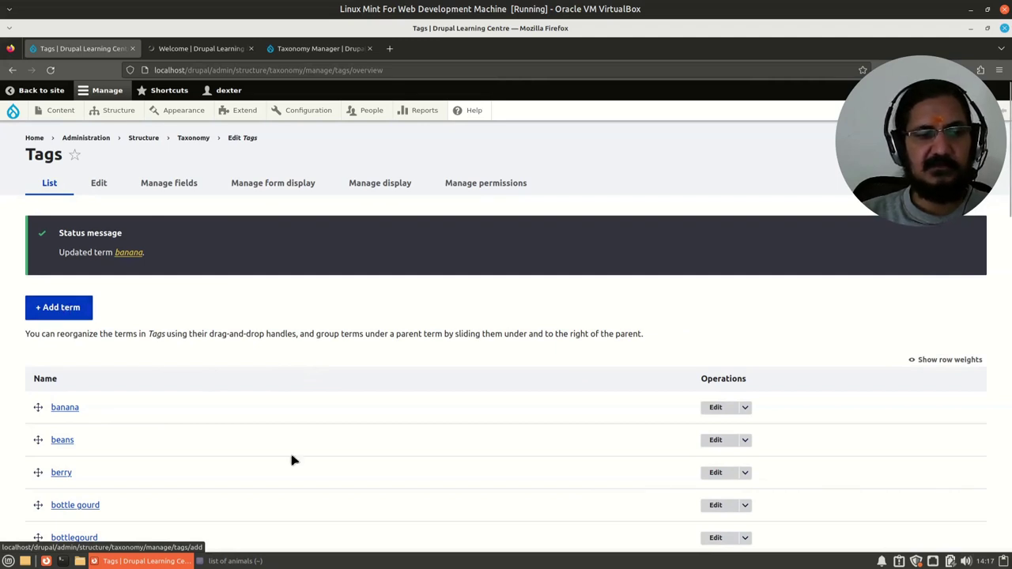
{"action": "scroll", "coordinate": [307, 465], "scroll_direction": "down", "scroll_amount": 9}
{"action": "scroll", "coordinate": [311, 475], "scroll_direction": "down", "scroll_amount": 11}
{"action": "scroll", "coordinate": [311, 475], "scroll_direction": "up", "scroll_amount": 20}
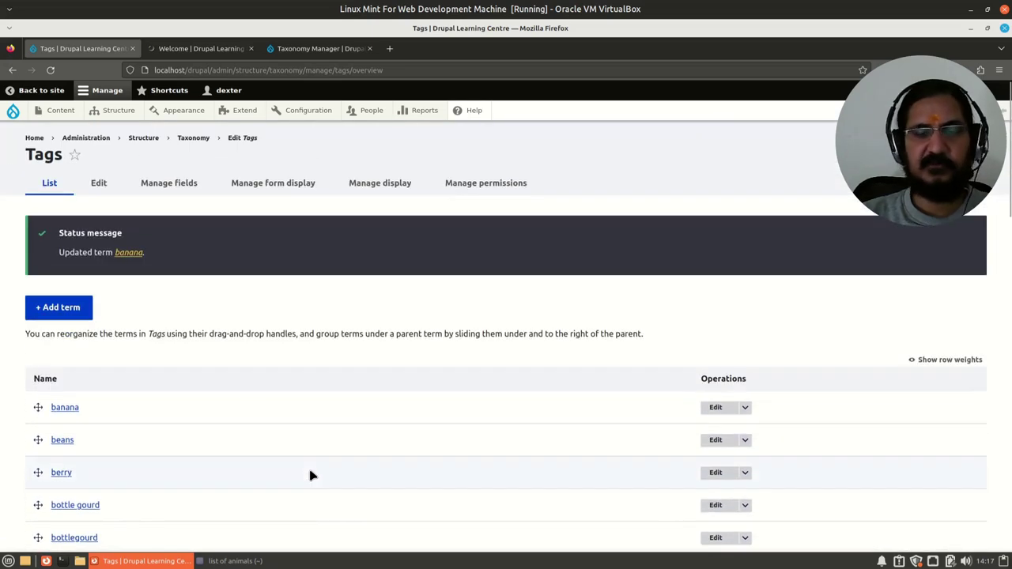
- Add a term named Sweet Potato to the Tags vocabulary, save it and return to the term list to locate it
{"action": "left_click", "coordinate": [46, 313]}
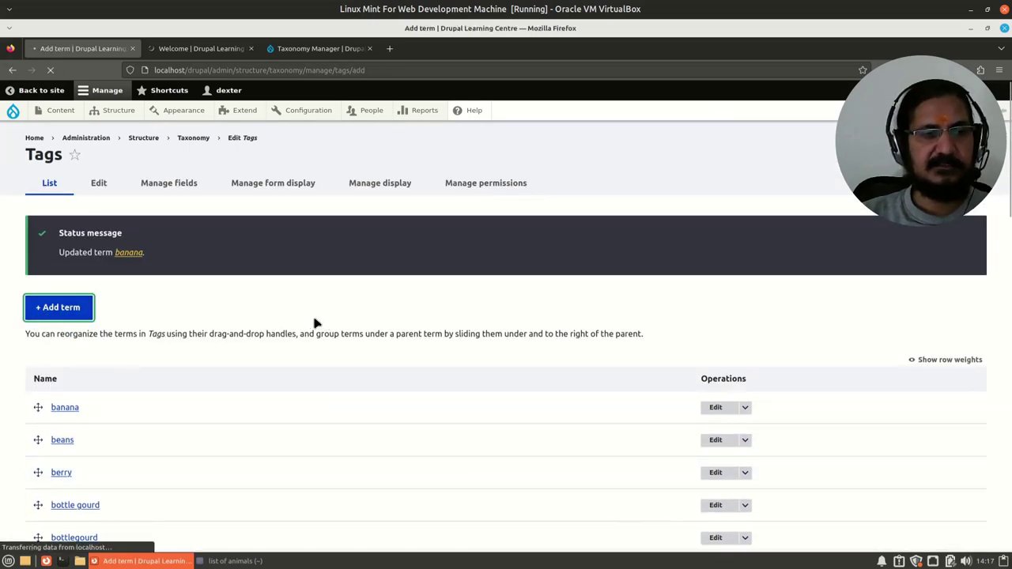
{"action": "left_click", "coordinate": [233, 212]}
{"action": "type", "text": "Se"}
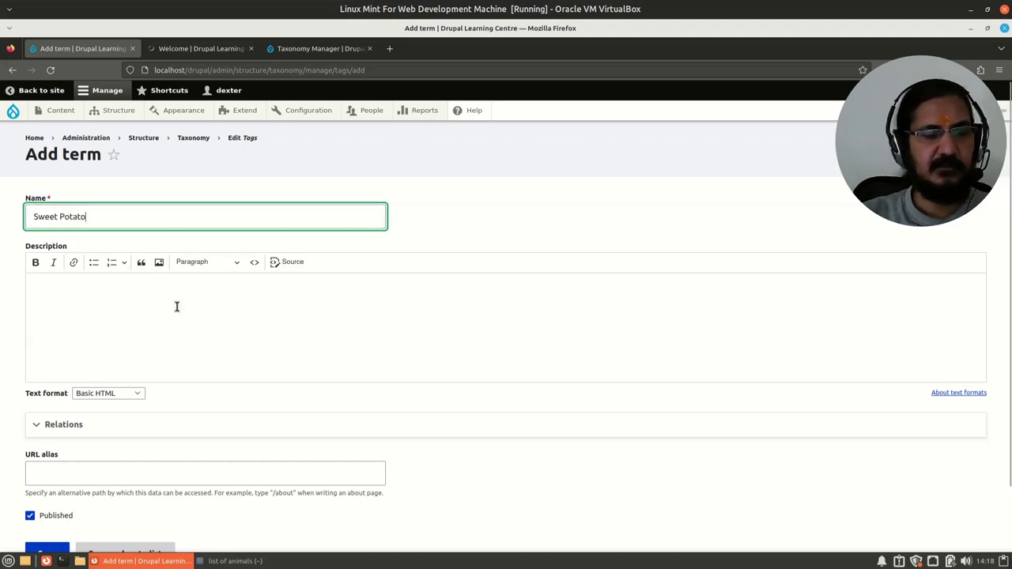
{"action": "scroll", "coordinate": [171, 337], "scroll_direction": "down", "scroll_amount": 1}
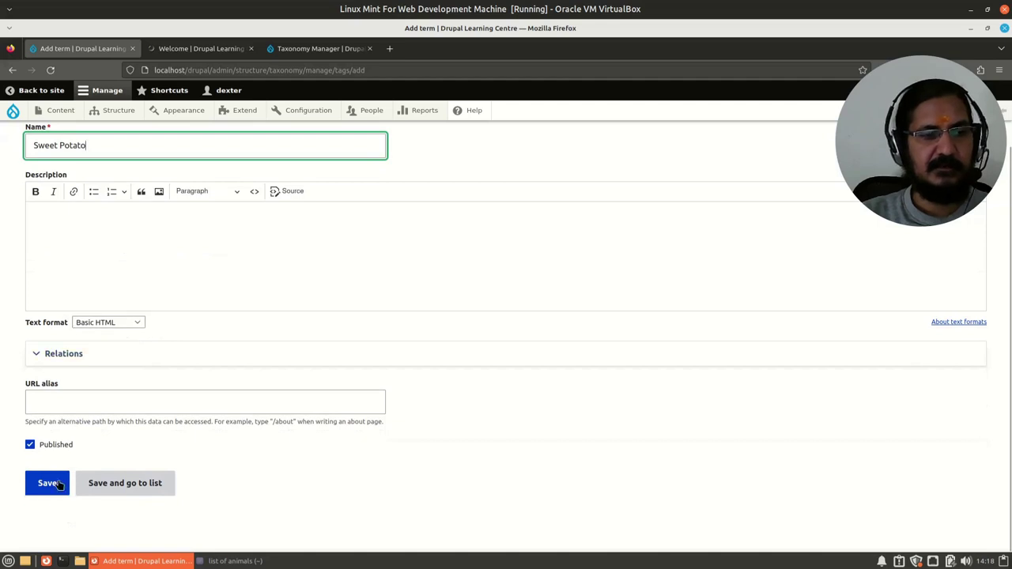
{"action": "left_click", "coordinate": [147, 483]}
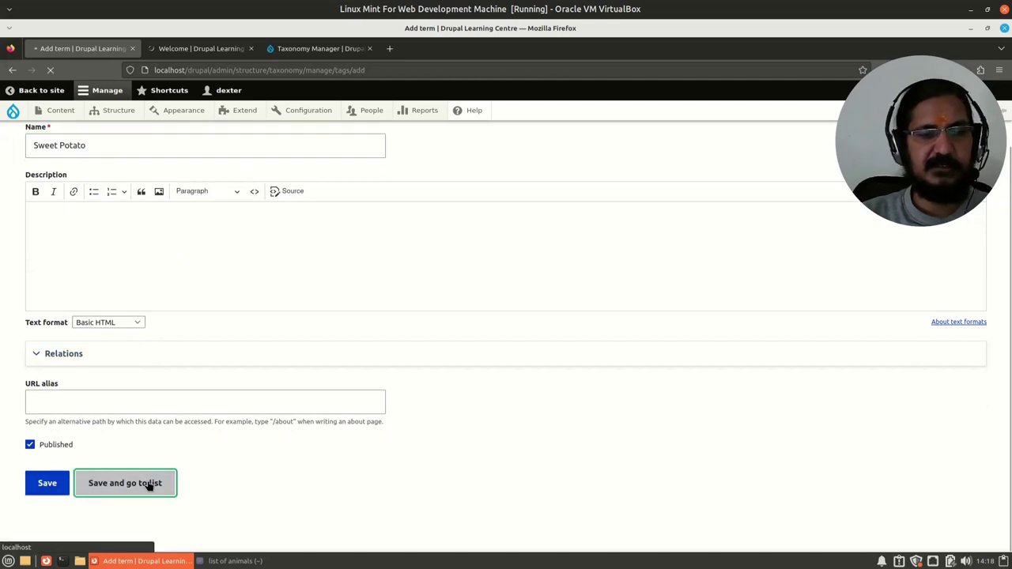
{"action": "scroll", "coordinate": [230, 407], "scroll_direction": "down", "scroll_amount": 10}
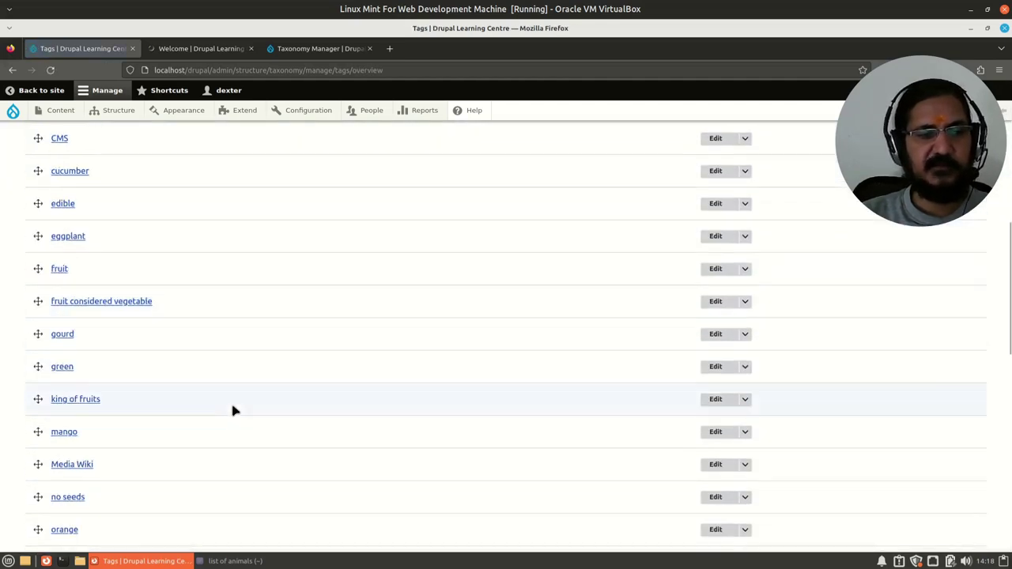
{"action": "scroll", "coordinate": [210, 482], "scroll_direction": "down", "scroll_amount": 5}
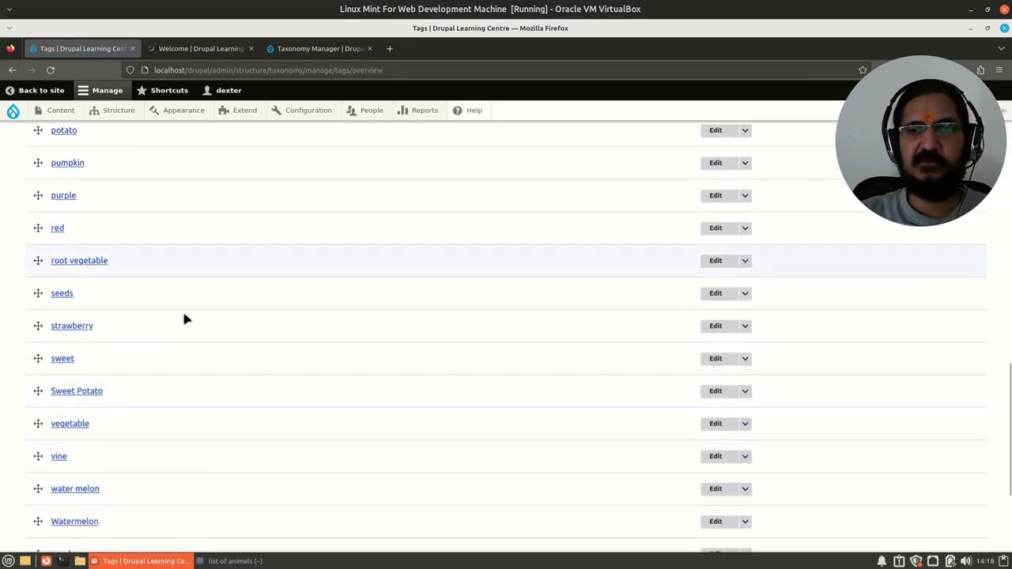
{"action": "scroll", "coordinate": [538, 439], "scroll_direction": "up", "scroll_amount": 15}
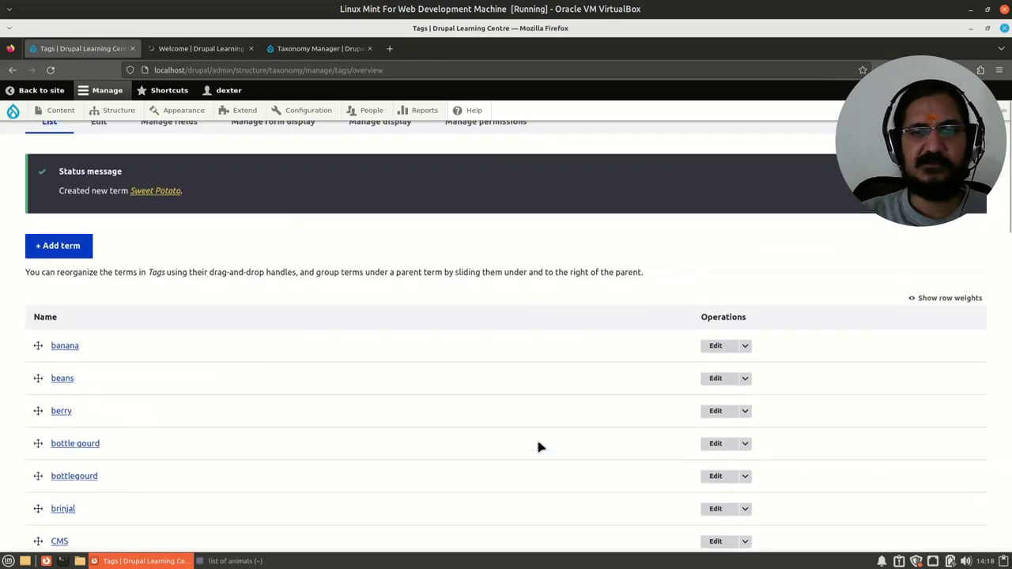
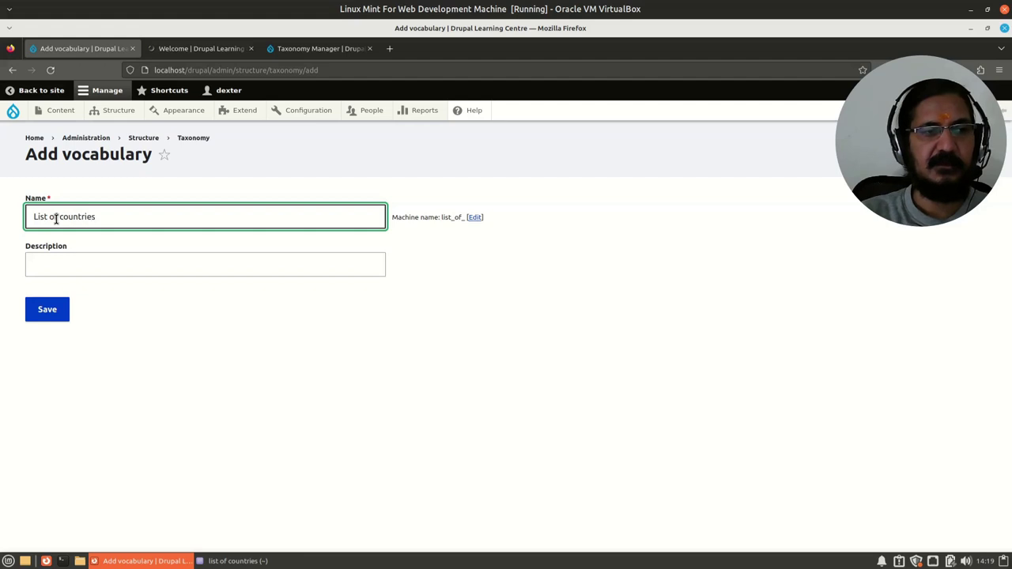
- Describe the new "List of countries" vocabulary as "a complete list of countires - do not use with free tagging" and save it
{"action": "left_click", "coordinate": [75, 263]}
{"action": "type", "text": "a complete list of countires - do not use with free tagging"}
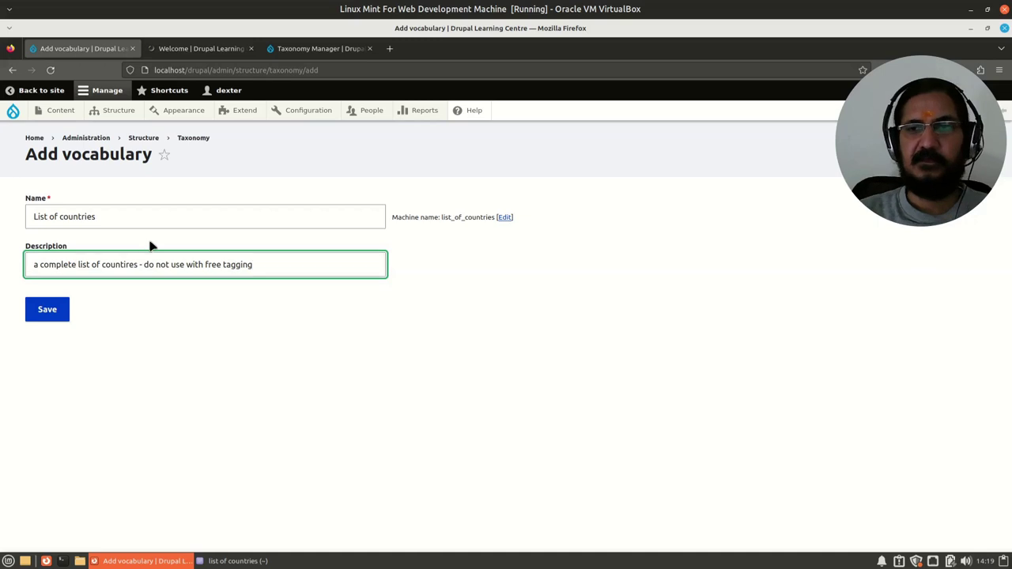
{"action": "left_click", "coordinate": [49, 309]}
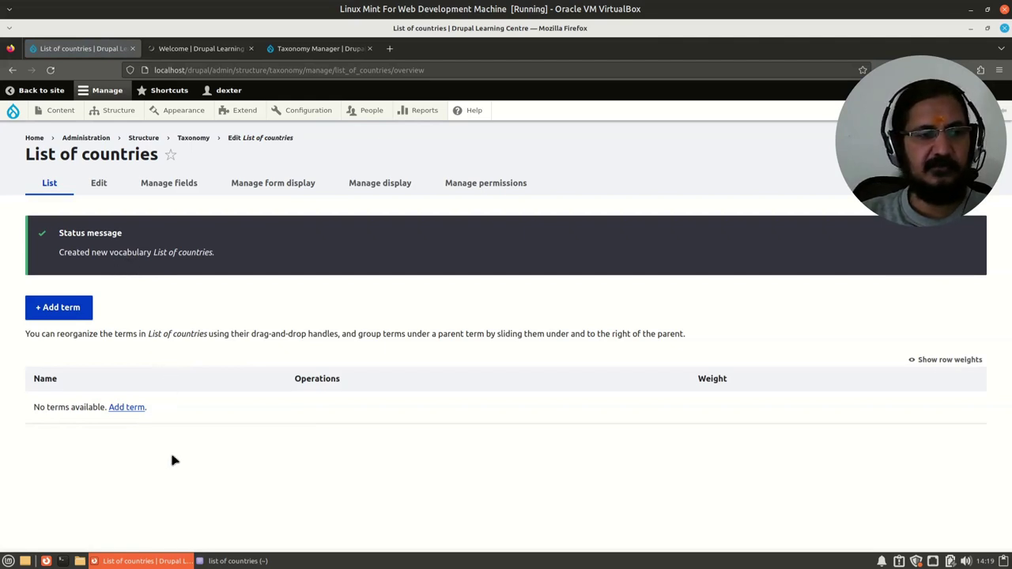
- Add Afghanistan as a term of the List of countries vocabulary, copying the name from the "list of countries" text file
{"action": "left_click", "coordinate": [70, 308]}
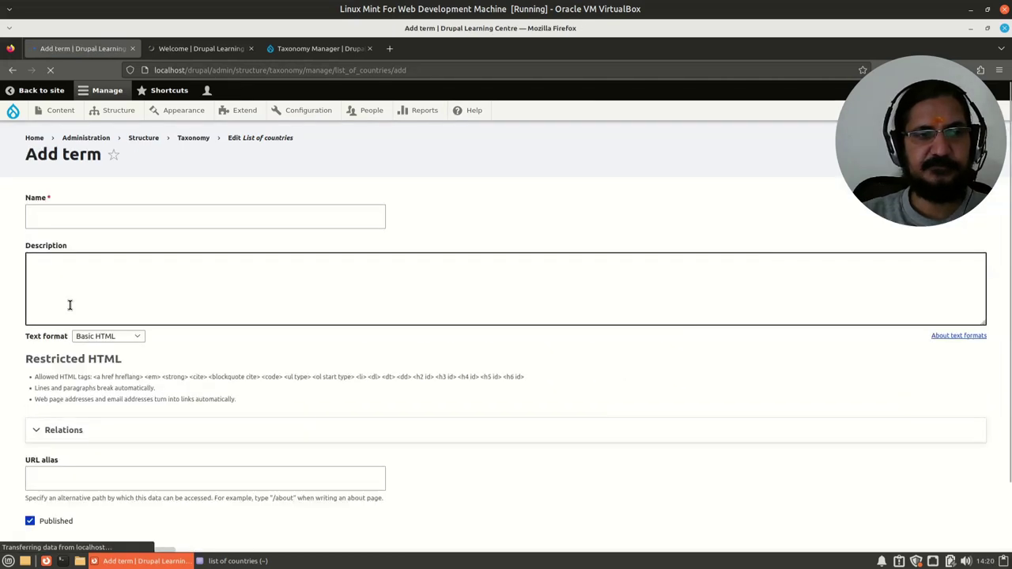
{"action": "left_click", "coordinate": [95, 219]}
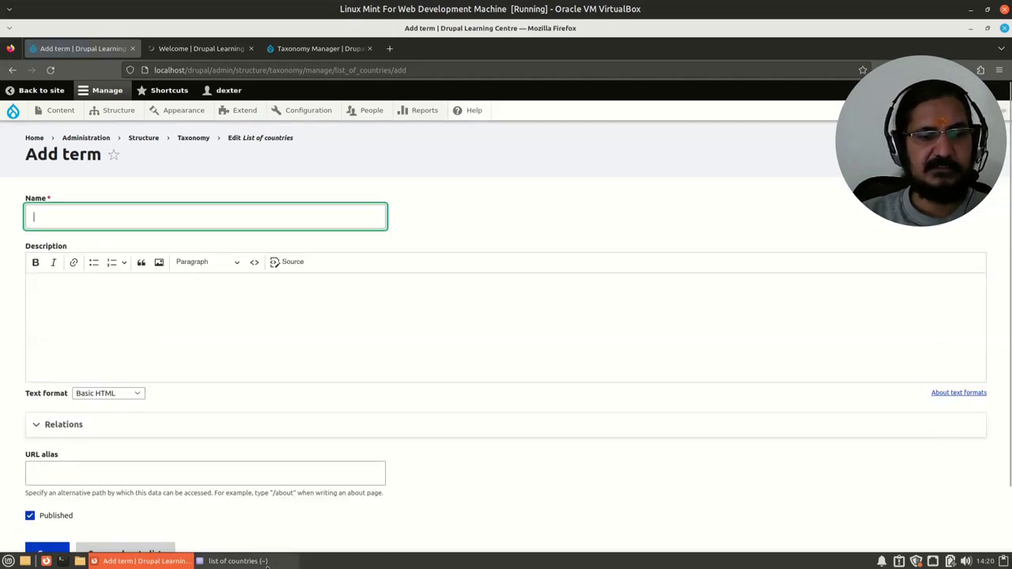
{"action": "left_click", "coordinate": [237, 561]}
{"action": "left_click_drag", "start_coordinate": [374, 201], "coordinate": [316, 201]}
{"action": "key", "text": "ctrl+c"}
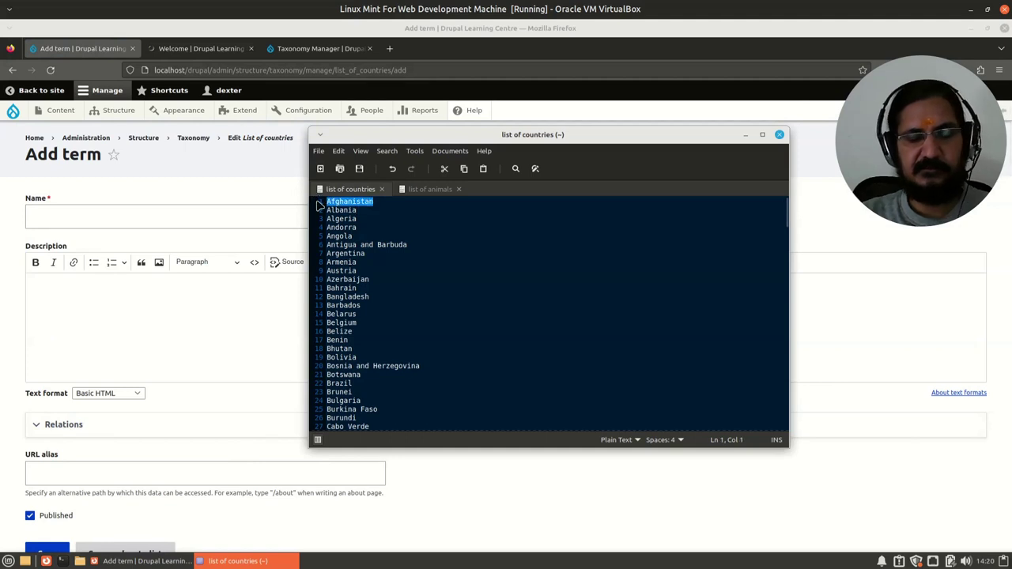
{"action": "left_click", "coordinate": [135, 215]}
{"action": "key", "text": "ctrl+v"}
{"action": "left_click", "coordinate": [128, 304]}
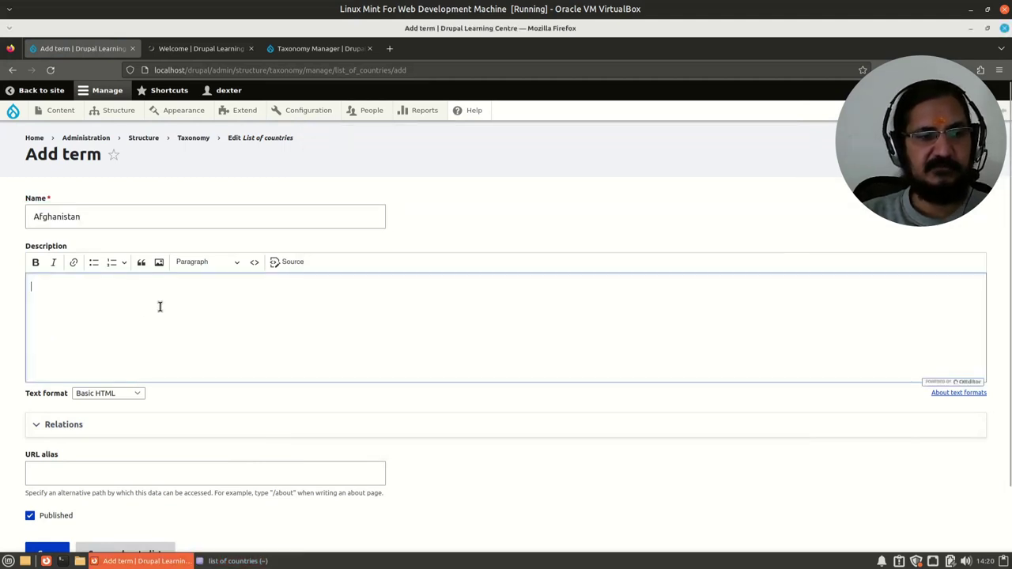
{"action": "scroll", "coordinate": [158, 305], "scroll_direction": "down", "scroll_amount": 2}
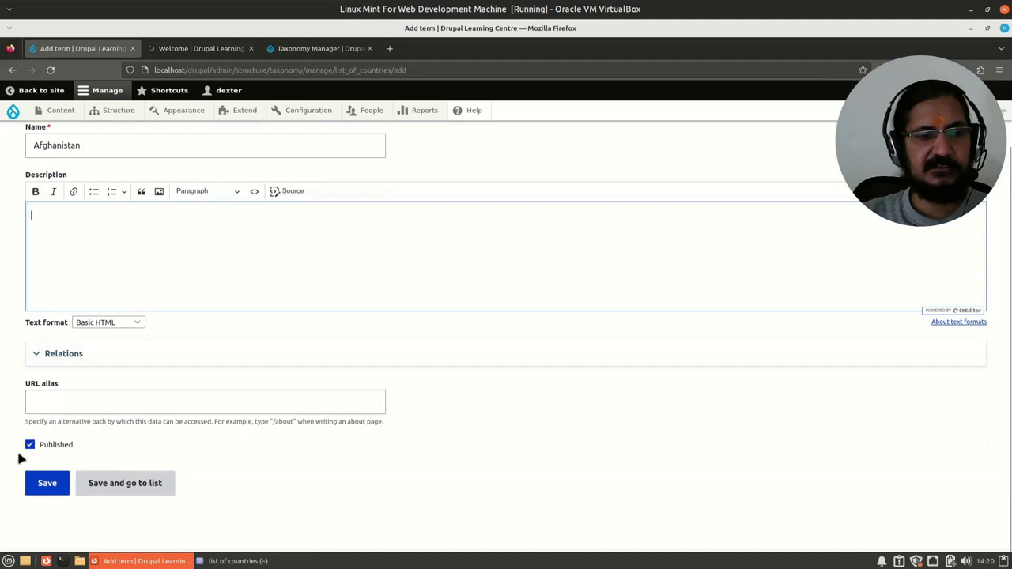
{"action": "left_click", "coordinate": [48, 484]}
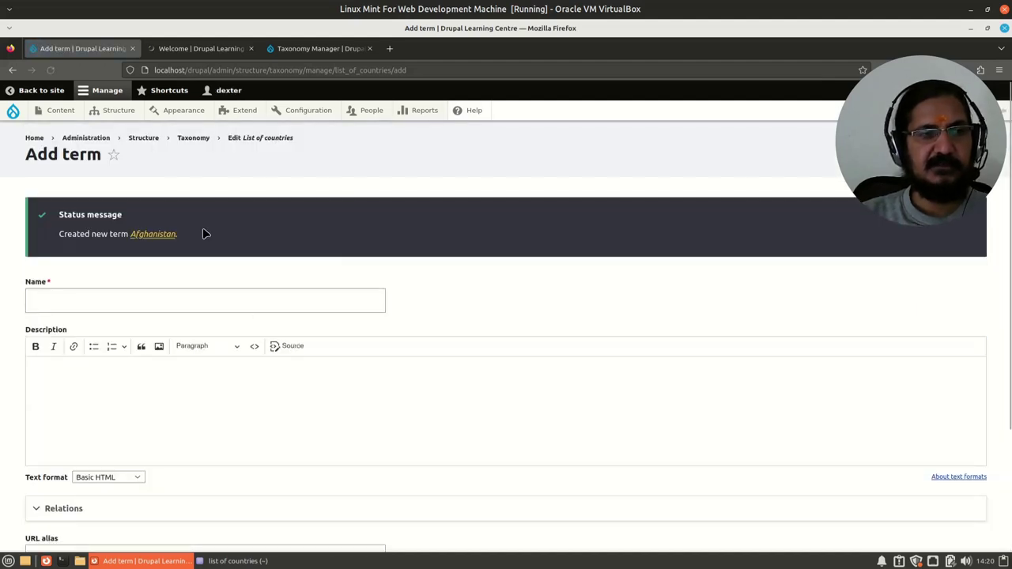
- Add Albania as another country term, copying its name from the text file, and save it
{"action": "left_click", "coordinate": [273, 293]}
{"action": "key", "text": "alt+Tab"}
{"action": "double_click", "coordinate": [341, 209]}
{"action": "key", "text": "ctrl+c"}
{"action": "left_click", "coordinate": [158, 296]}
{"action": "key", "text": "ctrl+v"}
{"action": "scroll", "coordinate": [156, 374], "scroll_direction": "down", "scroll_amount": 2}
{"action": "left_click", "coordinate": [47, 482]}
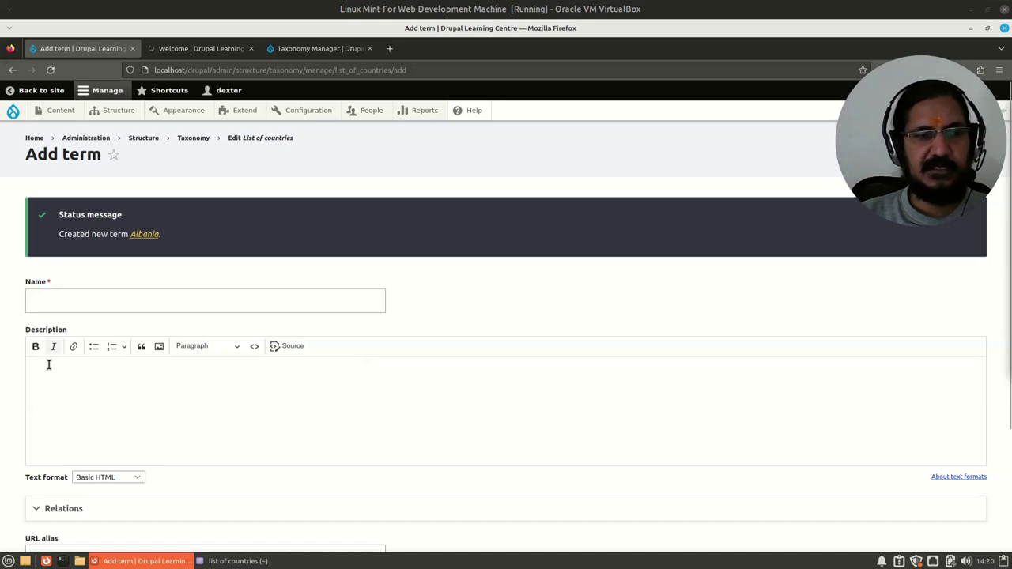
- Leave the term form and show the list of terms in the List of countries vocabulary
{"action": "scroll", "coordinate": [46, 503], "scroll_direction": "down", "scroll_amount": 2}
{"action": "scroll", "coordinate": [55, 503], "scroll_direction": "up", "scroll_amount": 2}
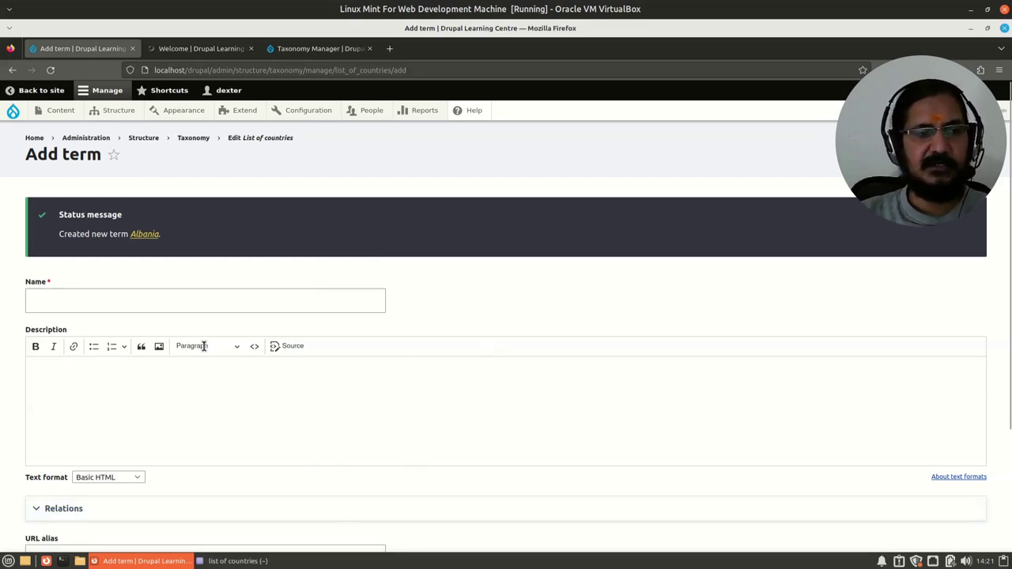
{"action": "scroll", "coordinate": [208, 343], "scroll_direction": "down", "scroll_amount": 3}
{"action": "scroll", "coordinate": [199, 348], "scroll_direction": "up", "scroll_amount": 3}
{"action": "scroll", "coordinate": [200, 349], "scroll_direction": "up", "scroll_amount": 1}
{"action": "left_click", "coordinate": [248, 140]}
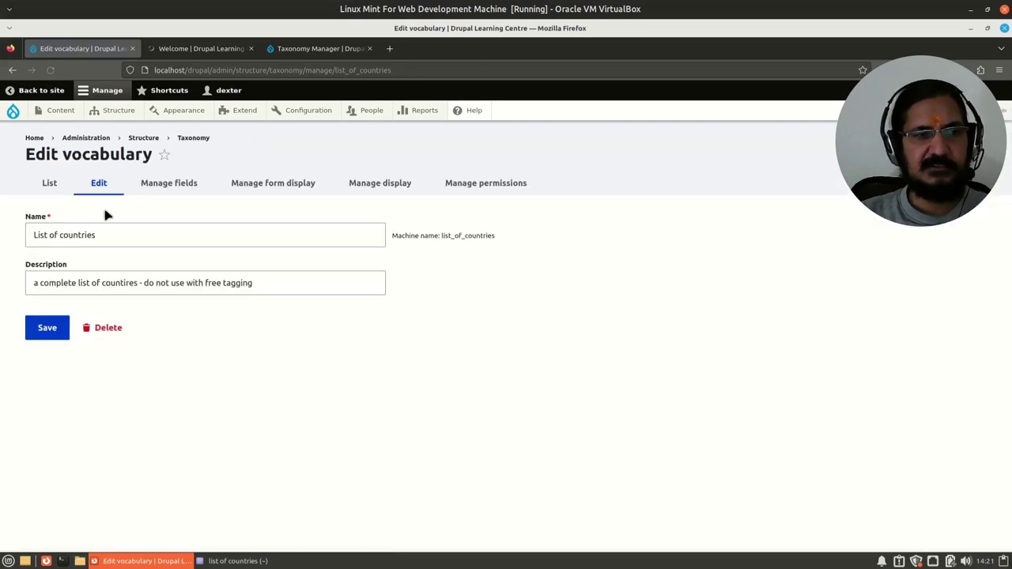
{"action": "left_click", "coordinate": [50, 185]}
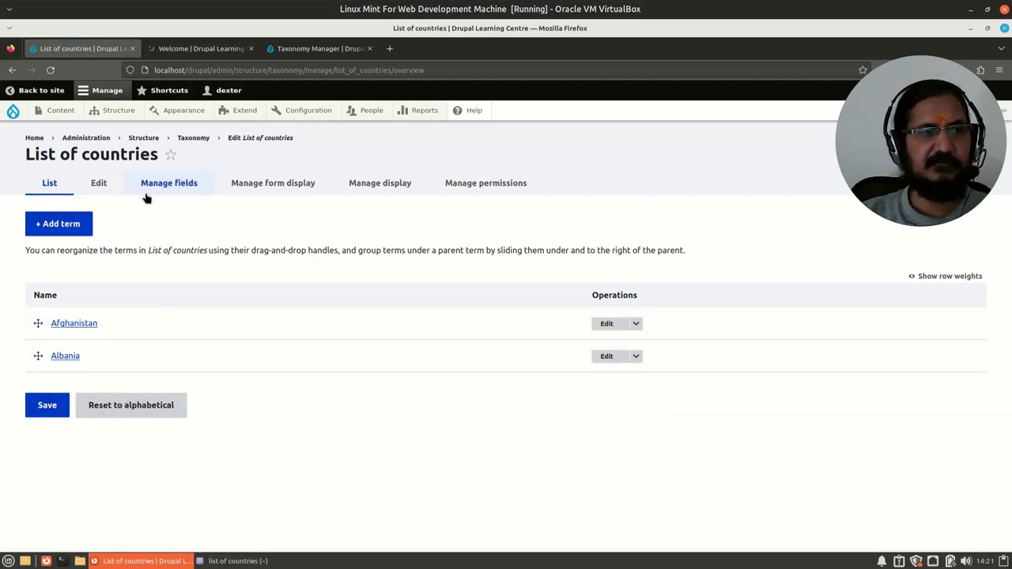
- In the browser tab with the site's Welcome page, open the form for creating a new field on the Book Info content type
{"action": "mouse_move", "coordinate": [120, 113]}
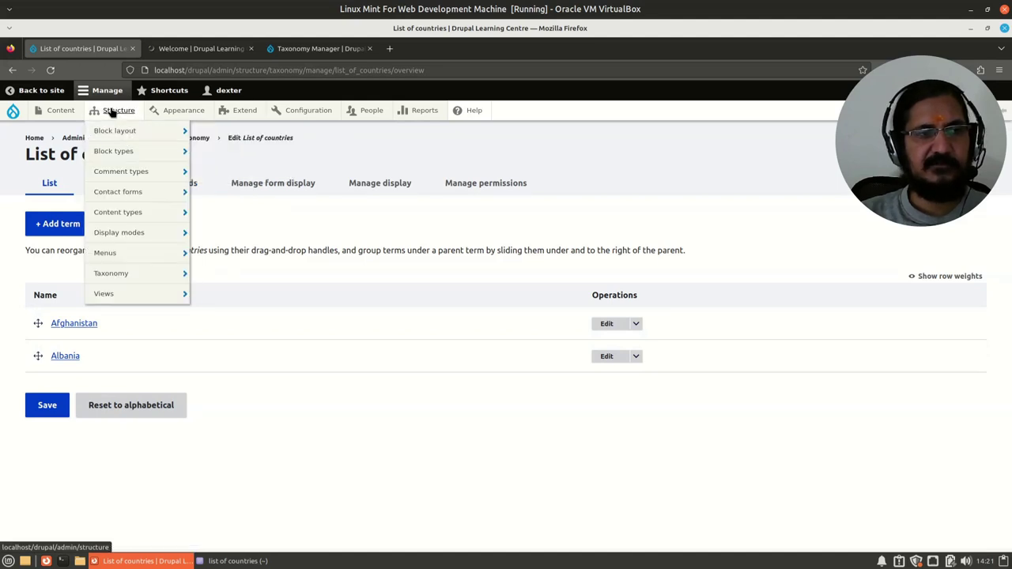
{"action": "left_click", "coordinate": [190, 50]}
{"action": "mouse_move", "coordinate": [123, 110]}
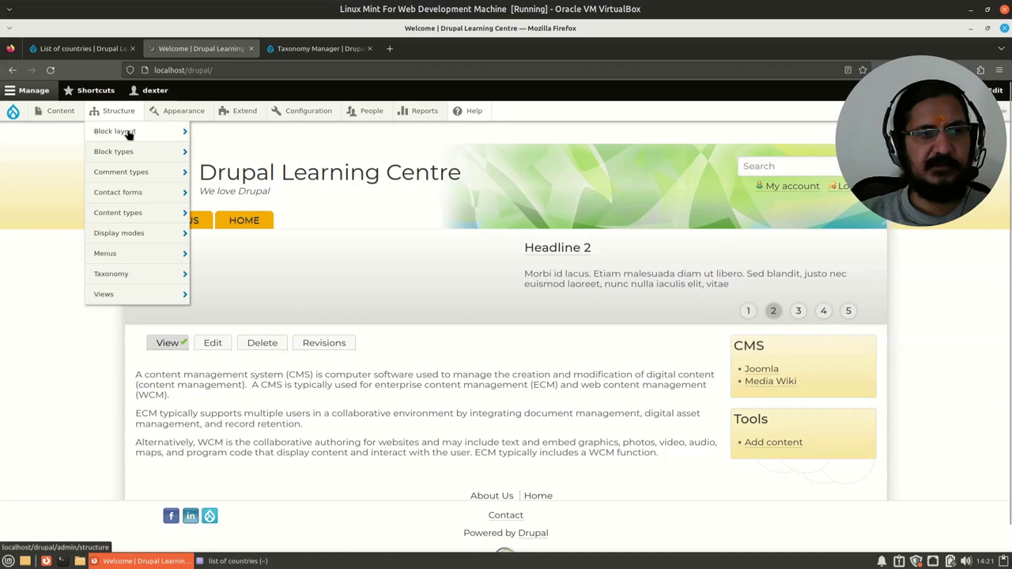
{"action": "mouse_move", "coordinate": [129, 213]}
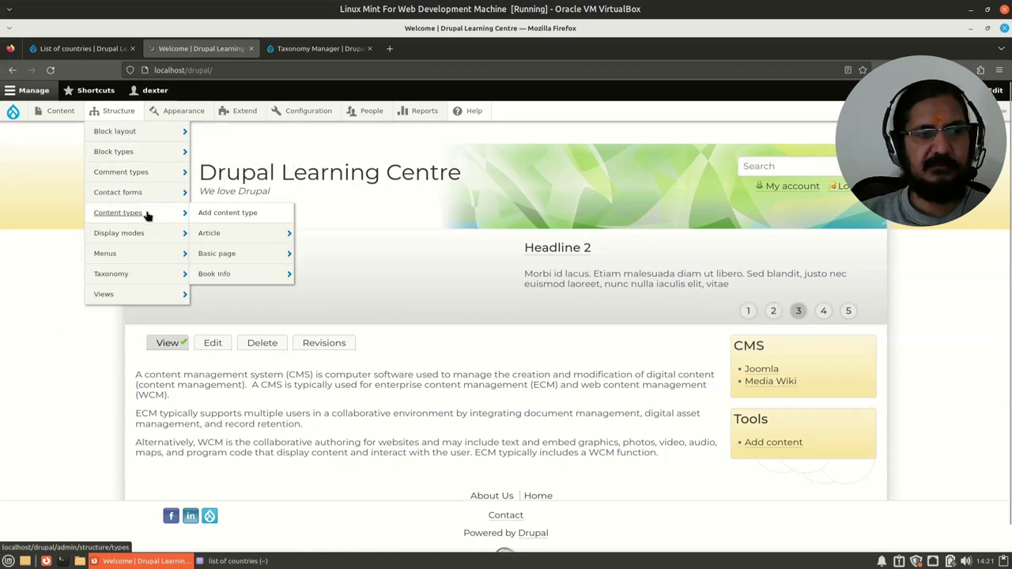
{"action": "mouse_move", "coordinate": [222, 277]}
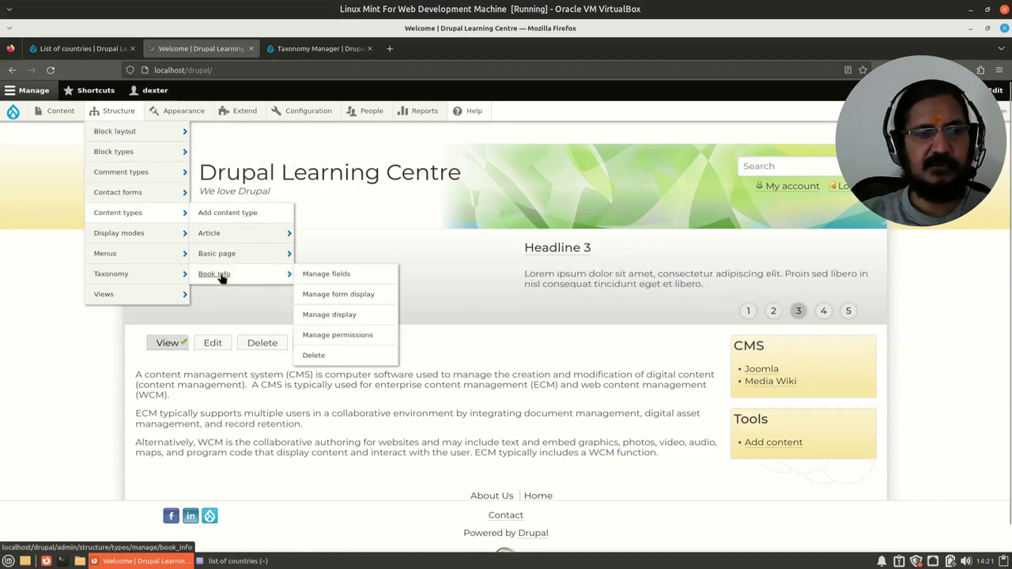
{"action": "left_click", "coordinate": [338, 276]}
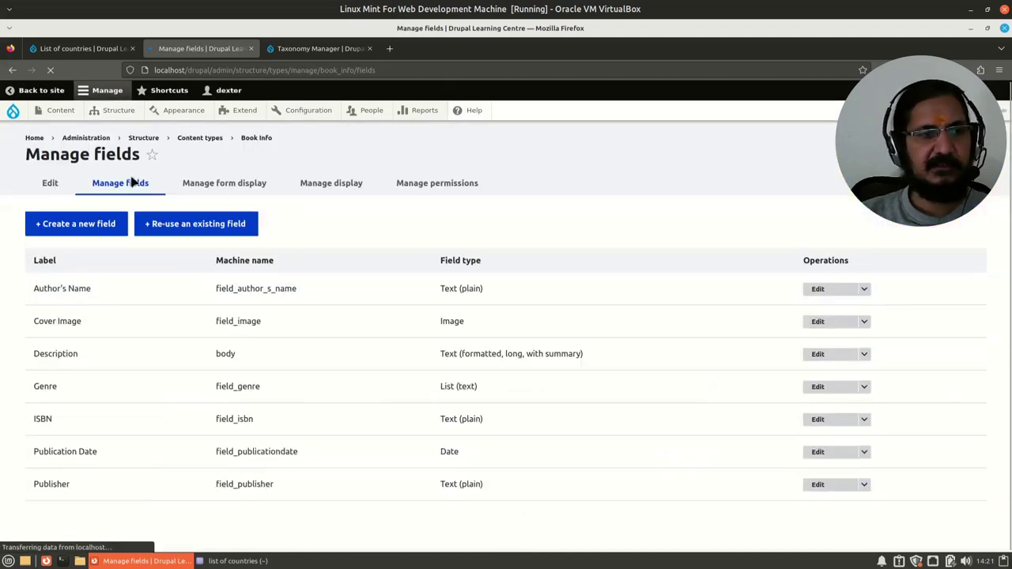
{"action": "left_click", "coordinate": [79, 225]}
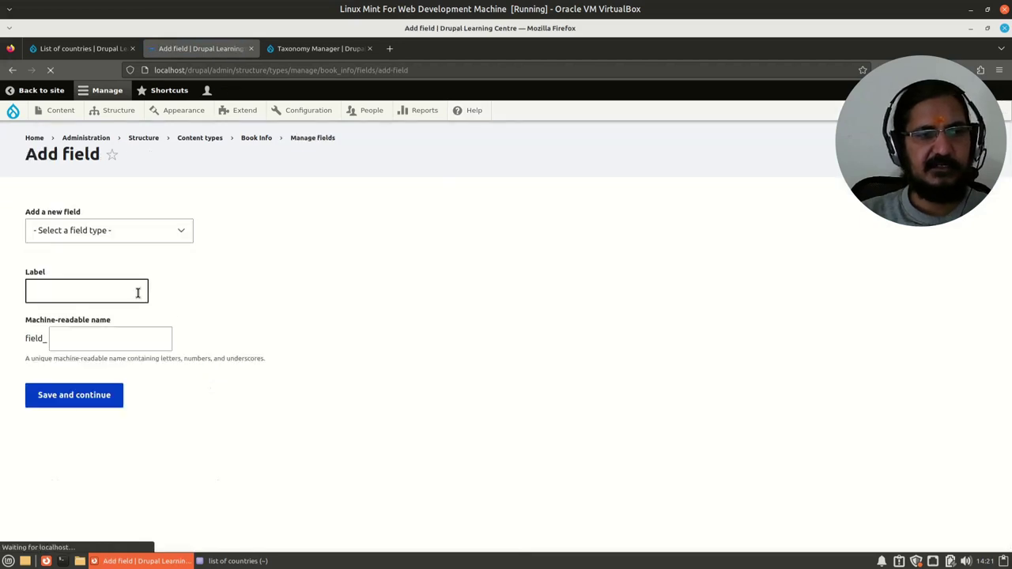
- Create a Taxonomy term reference field labelled "Country of origin" and continue to its storage settings
{"action": "left_click", "coordinate": [177, 234]}
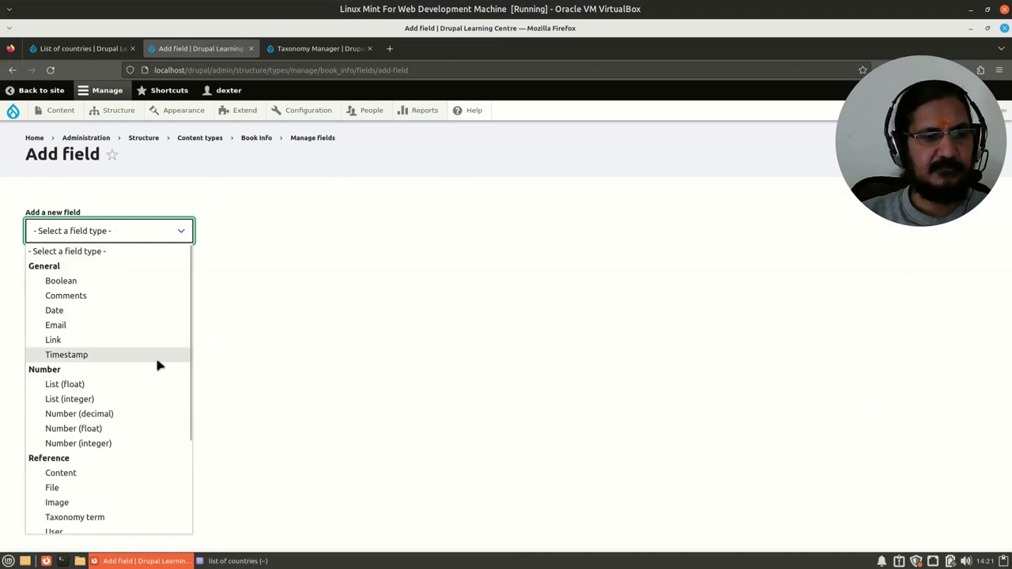
{"action": "scroll", "coordinate": [159, 365], "scroll_direction": "down", "scroll_amount": 2}
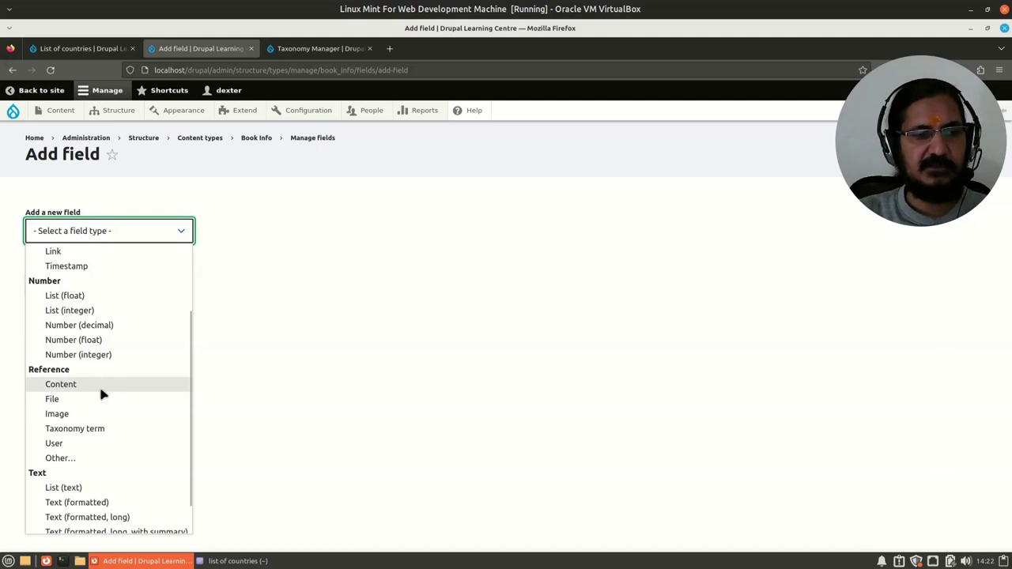
{"action": "left_click", "coordinate": [76, 431]}
{"action": "left_click", "coordinate": [72, 294]}
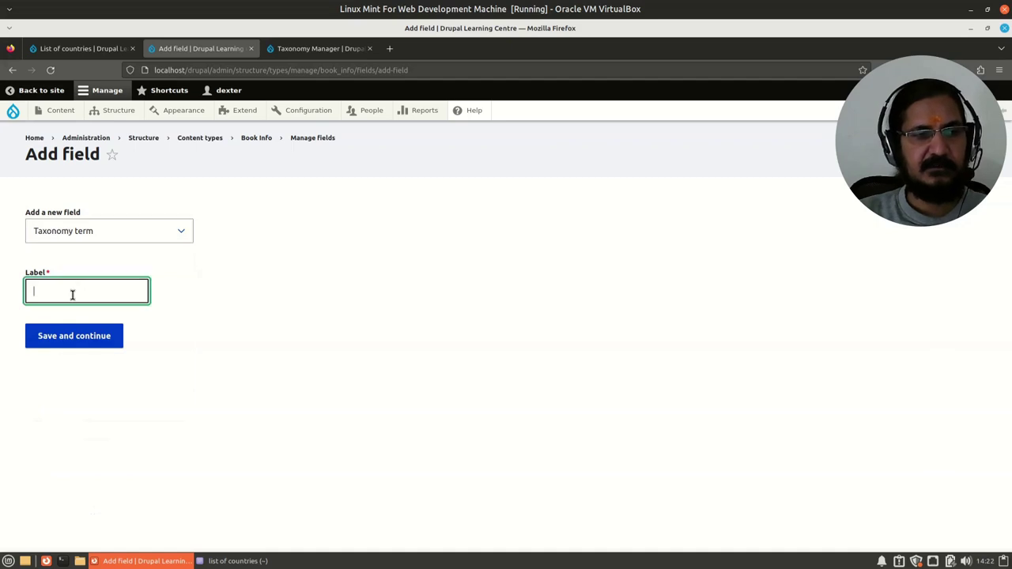
{"action": "type", "text": "Countr"}
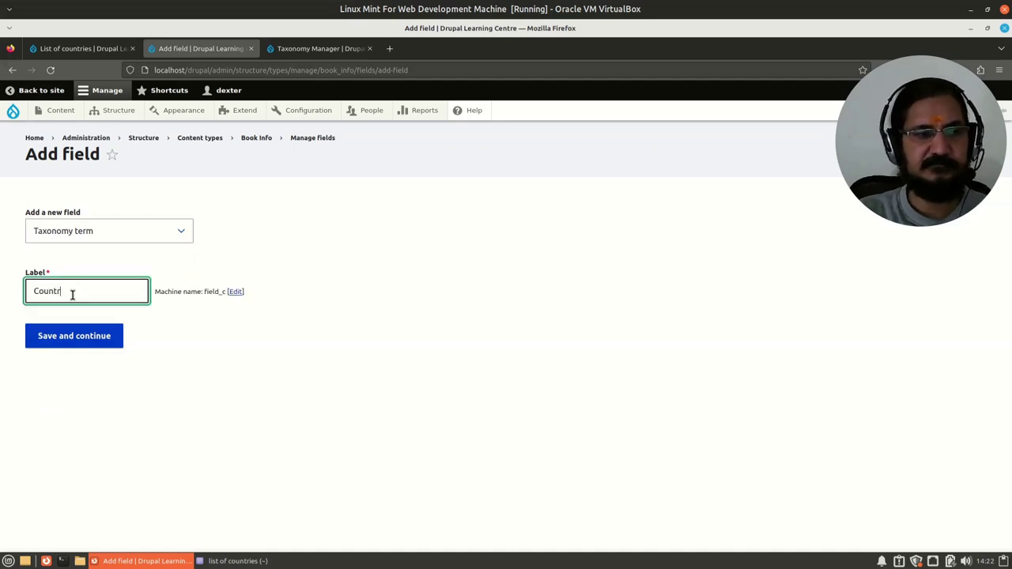
{"action": "type", "text": "y"}
{"action": "key", "text": "BackSpace"}
{"action": "key", "text": "BackSpace"}
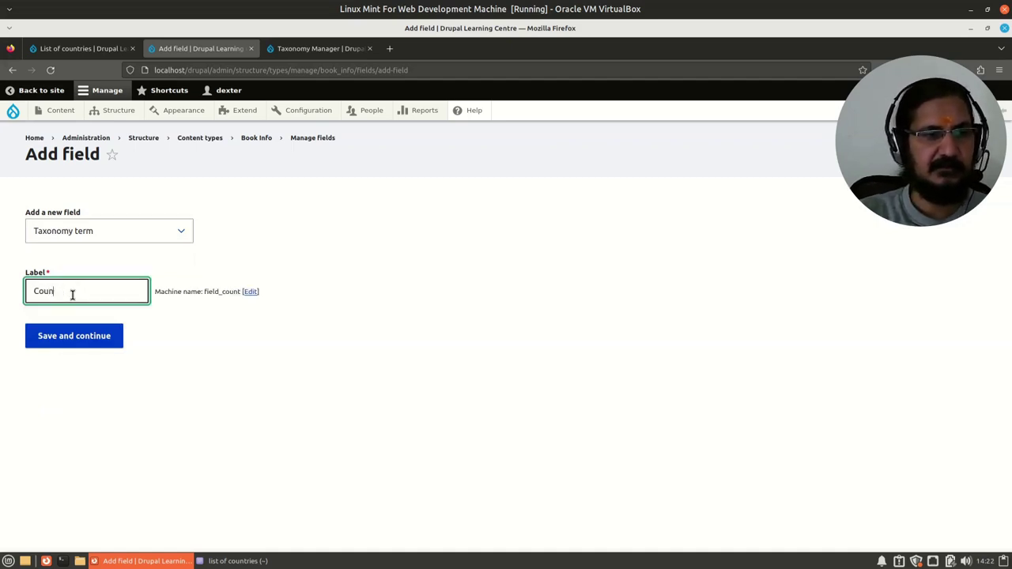
{"action": "type", "text": "try of"}
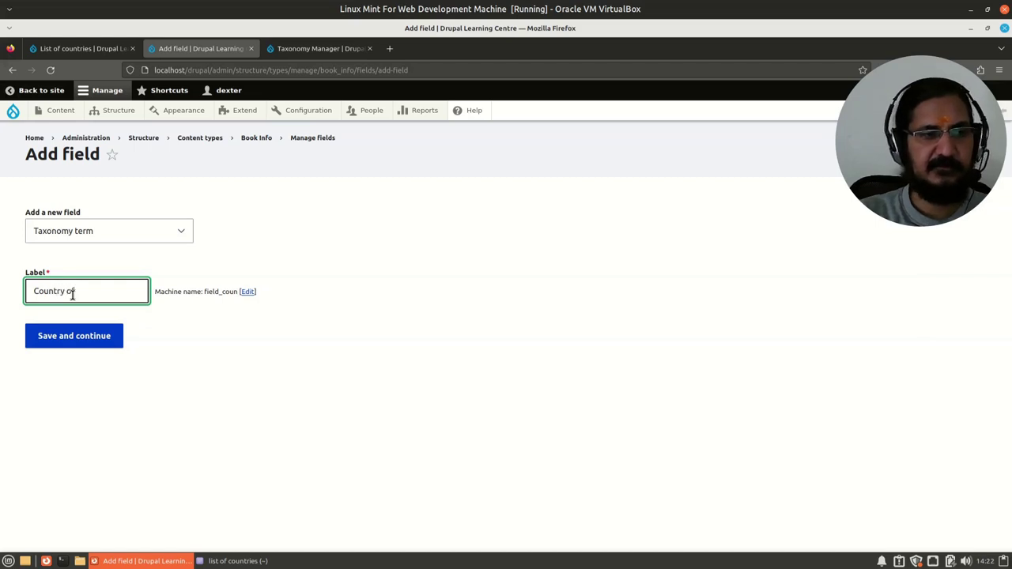
{"action": "type", "text": " origin"}
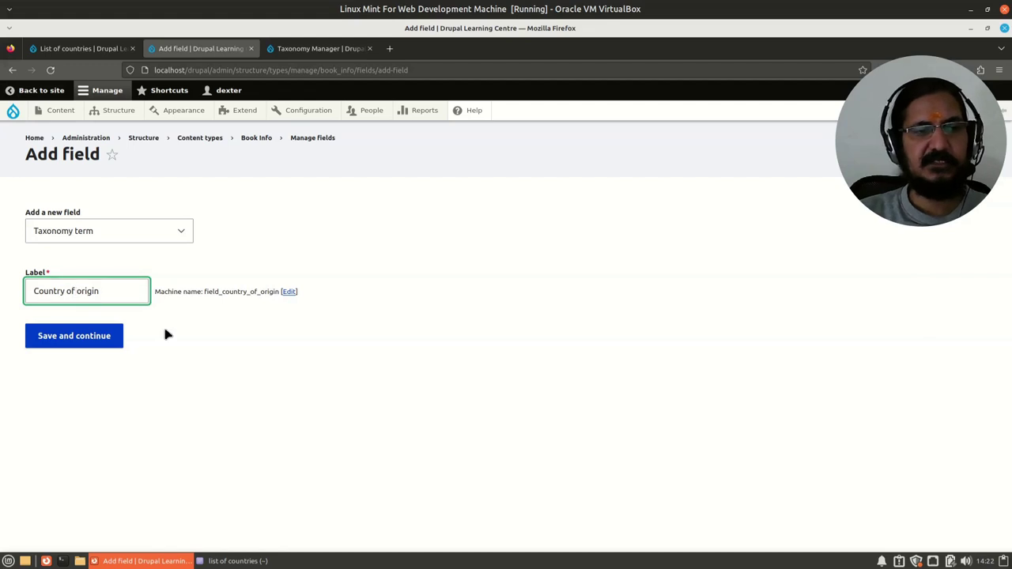
{"action": "left_click", "coordinate": [82, 341]}
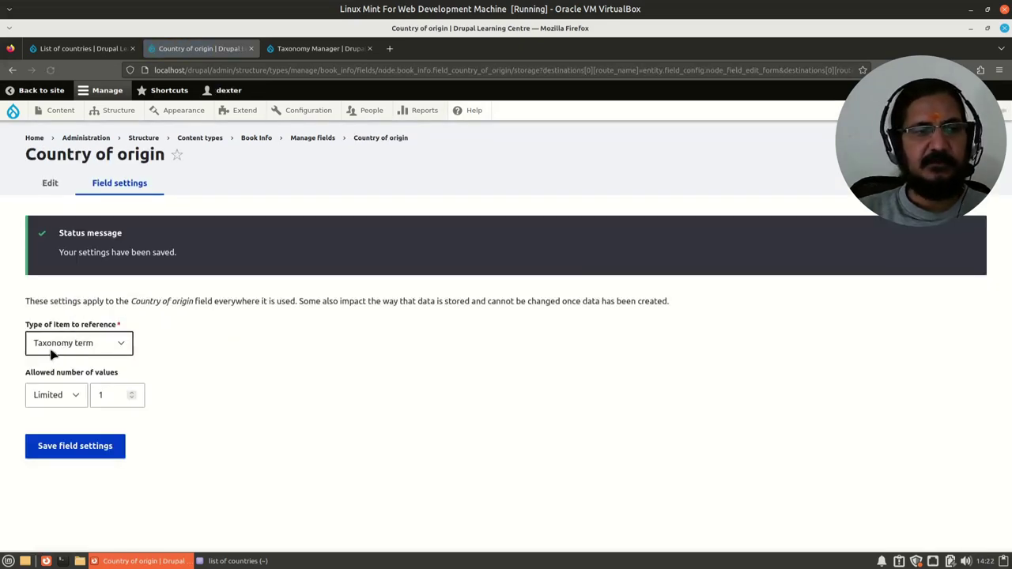
- Keep Taxonomy term as the type of item to reference and save the field settings with a limit of 1 value
{"action": "left_click", "coordinate": [117, 346]}
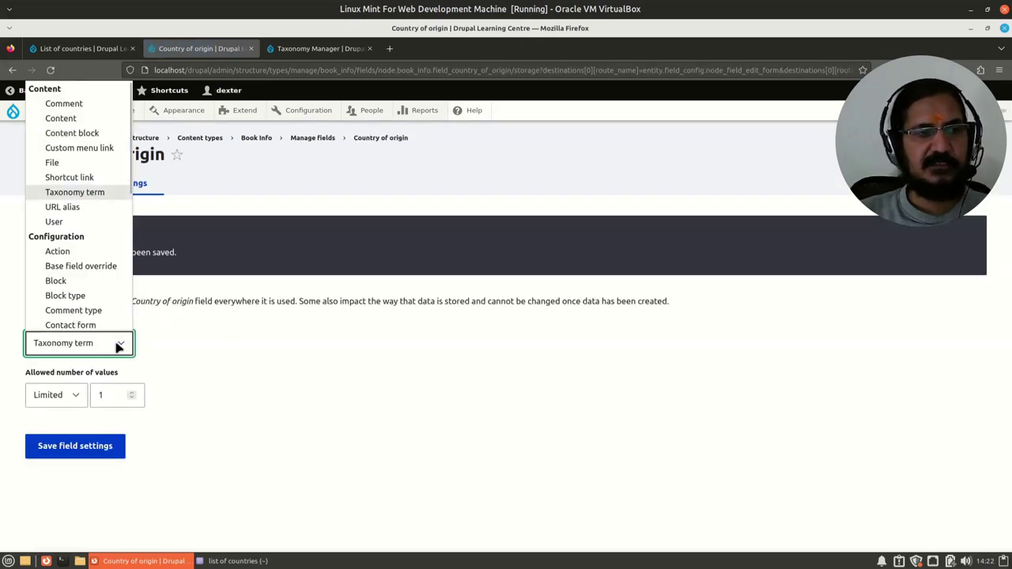
{"action": "left_click", "coordinate": [109, 348]}
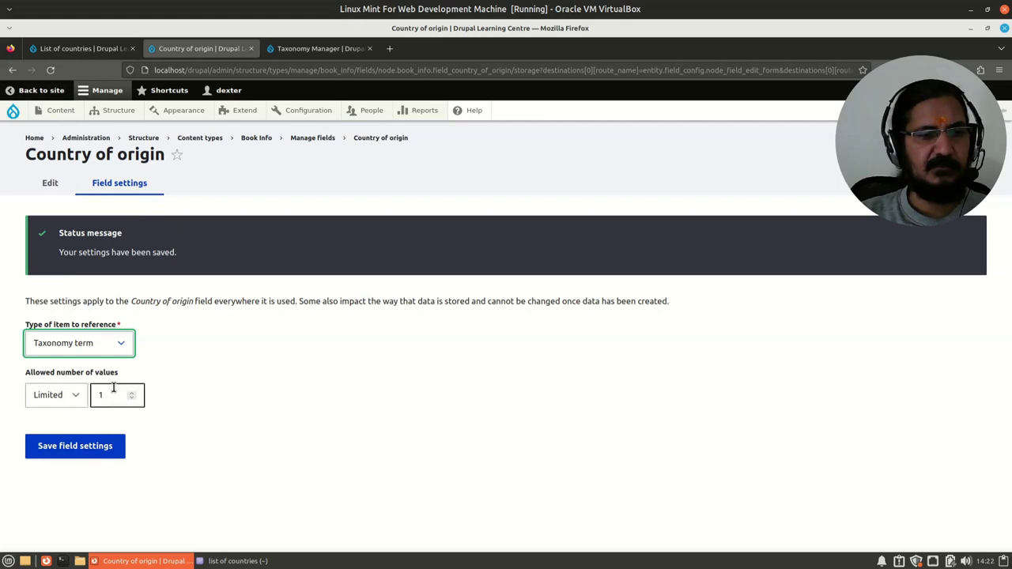
{"action": "left_click", "coordinate": [75, 449]}
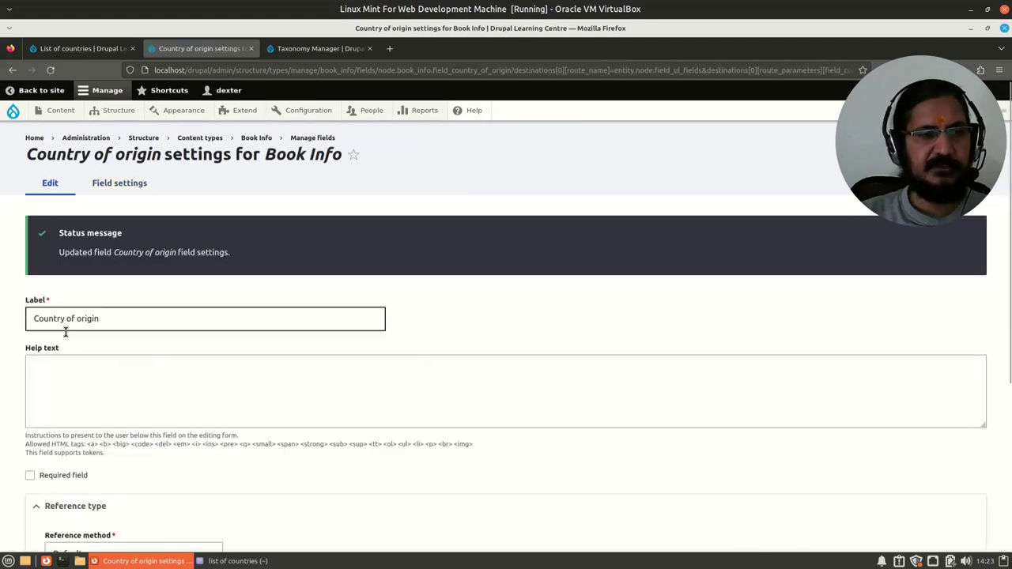
- Make the Country of origin field required, leaving its help text empty
{"action": "scroll", "coordinate": [70, 381], "scroll_direction": "down", "scroll_amount": 3}
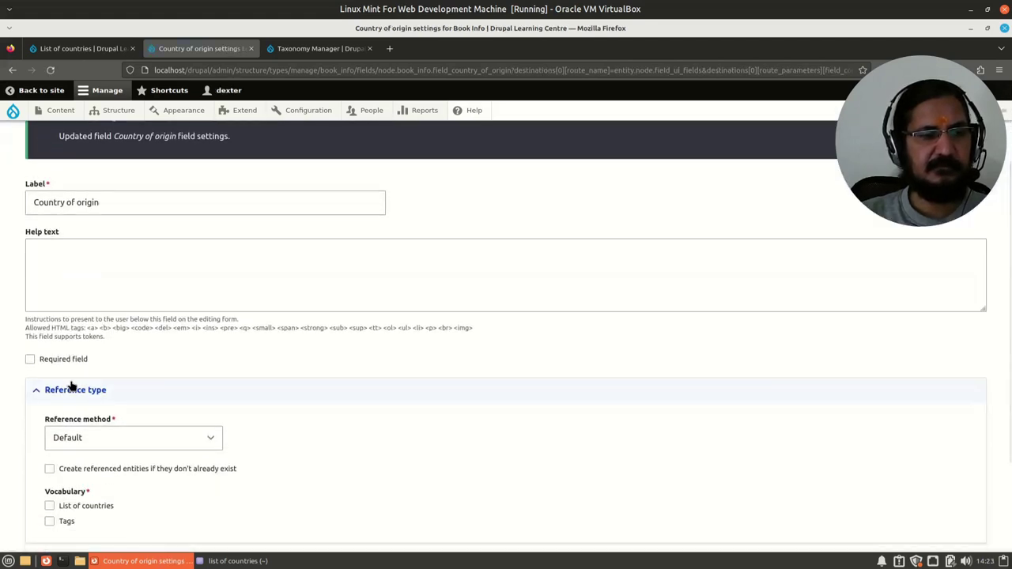
{"action": "scroll", "coordinate": [70, 385], "scroll_direction": "up", "scroll_amount": 3}
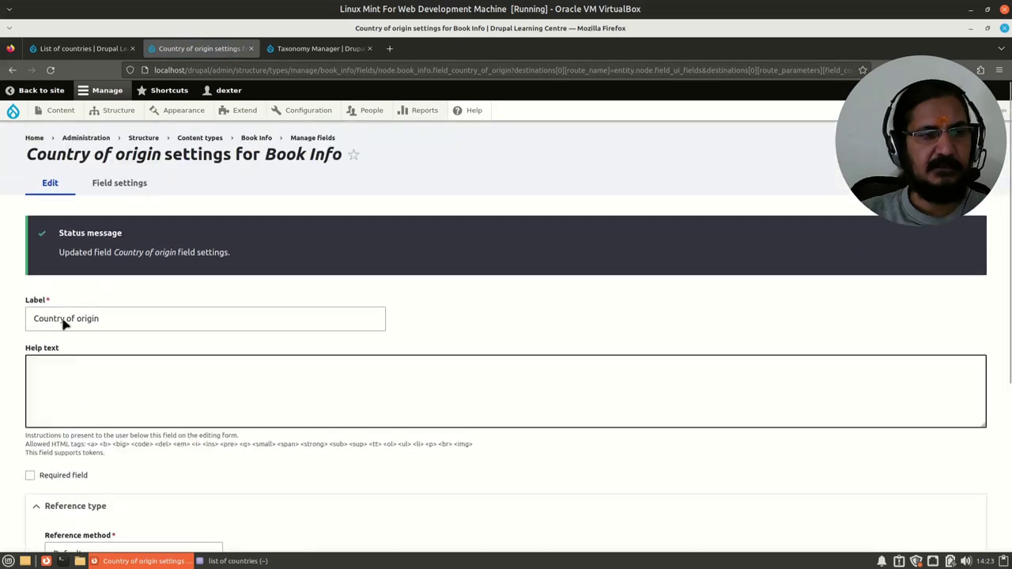
{"action": "left_click", "coordinate": [52, 375]}
{"action": "scroll", "coordinate": [180, 454], "scroll_direction": "down", "scroll_amount": 3}
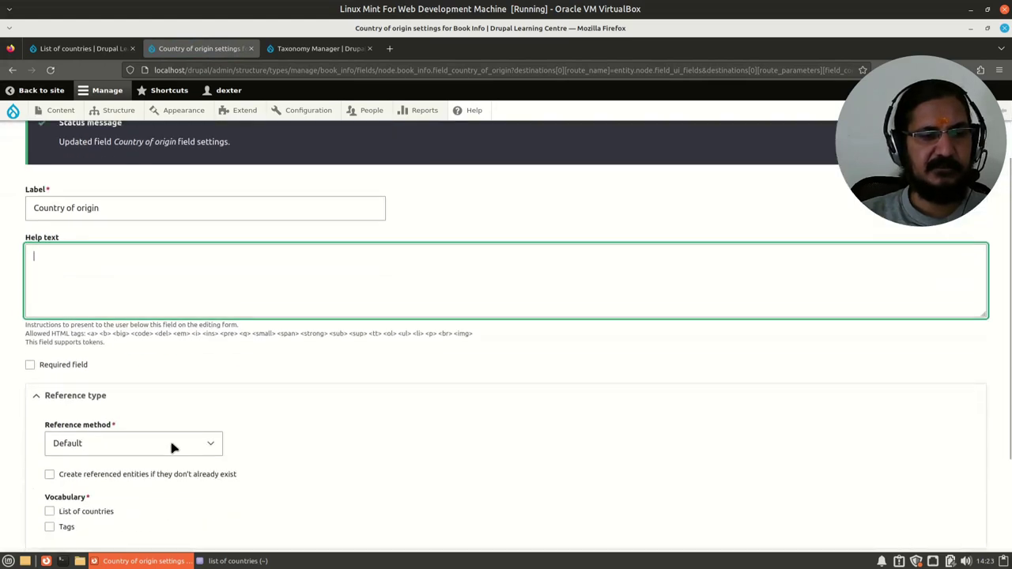
{"action": "left_click", "coordinate": [57, 363]}
{"action": "scroll", "coordinate": [288, 453], "scroll_direction": "down", "scroll_amount": 3}
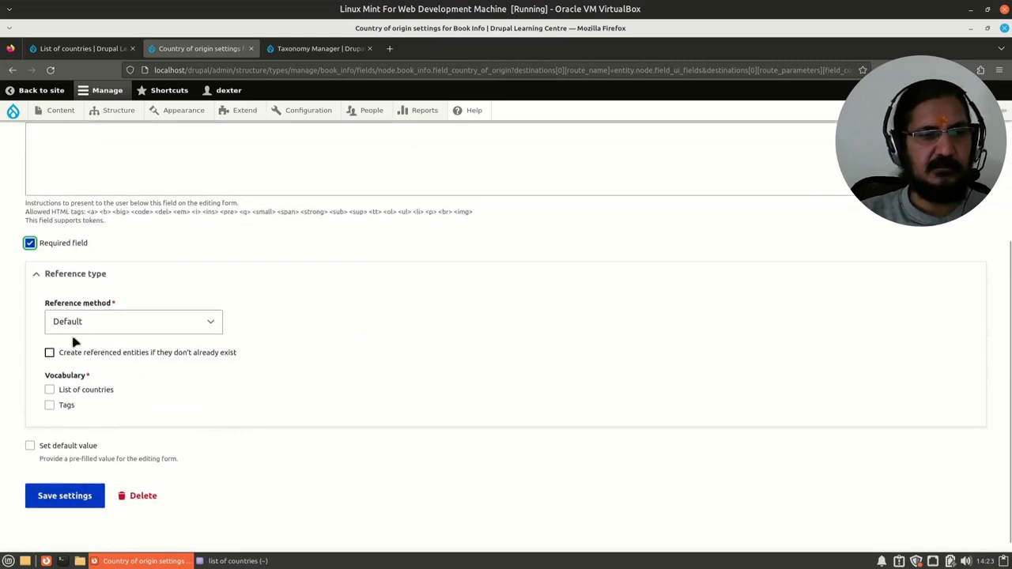
- Keep the Default reference method, select List of countries as the field's vocabulary, and save the settings
{"action": "left_click", "coordinate": [129, 328]}
{"action": "left_click", "coordinate": [132, 329]}
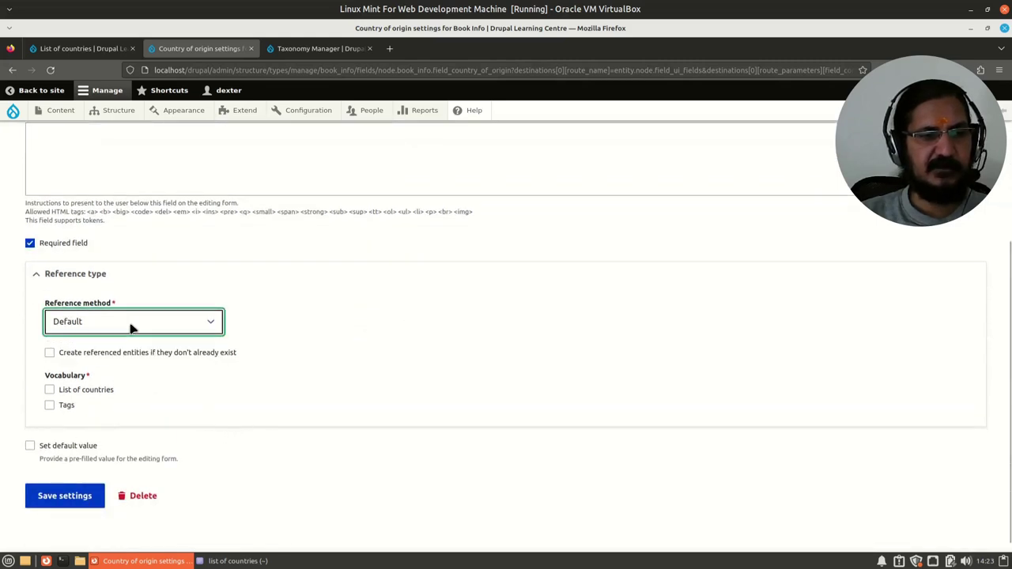
{"action": "left_click", "coordinate": [49, 389]}
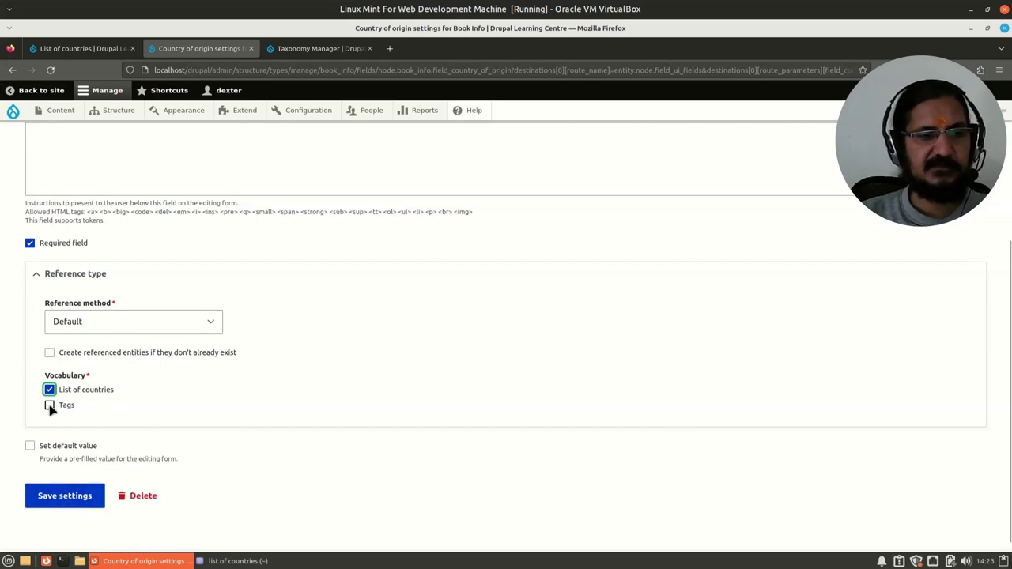
{"action": "left_click", "coordinate": [63, 498]}
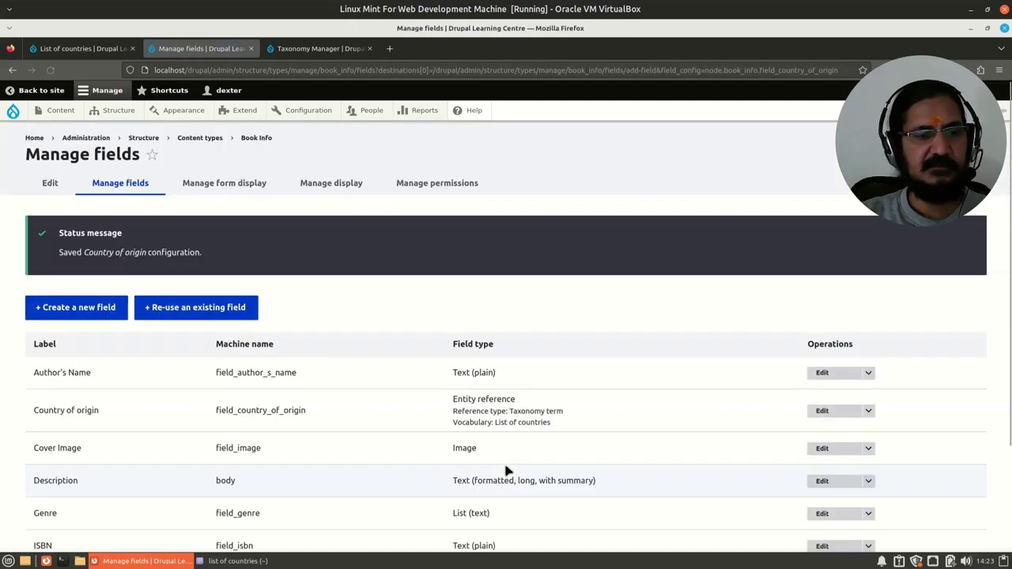
{"action": "scroll", "coordinate": [494, 477], "scroll_direction": "down", "scroll_amount": 3}
{"action": "scroll", "coordinate": [212, 484], "scroll_direction": "up", "scroll_amount": 3}
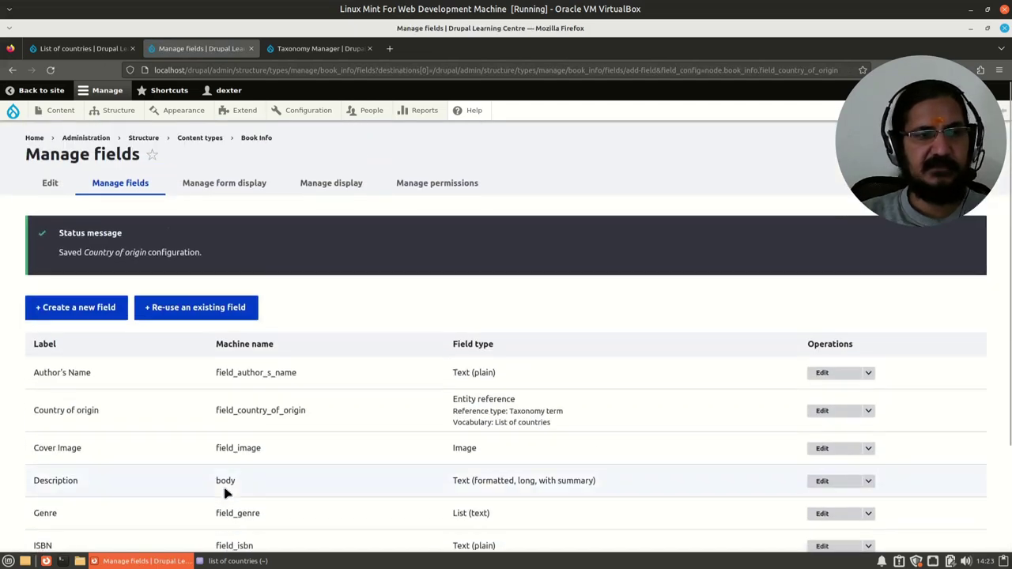
- In the browser tab showing the List of countries, go to the site's content list and open the Learning Drupal book
{"action": "left_click", "coordinate": [95, 48]}
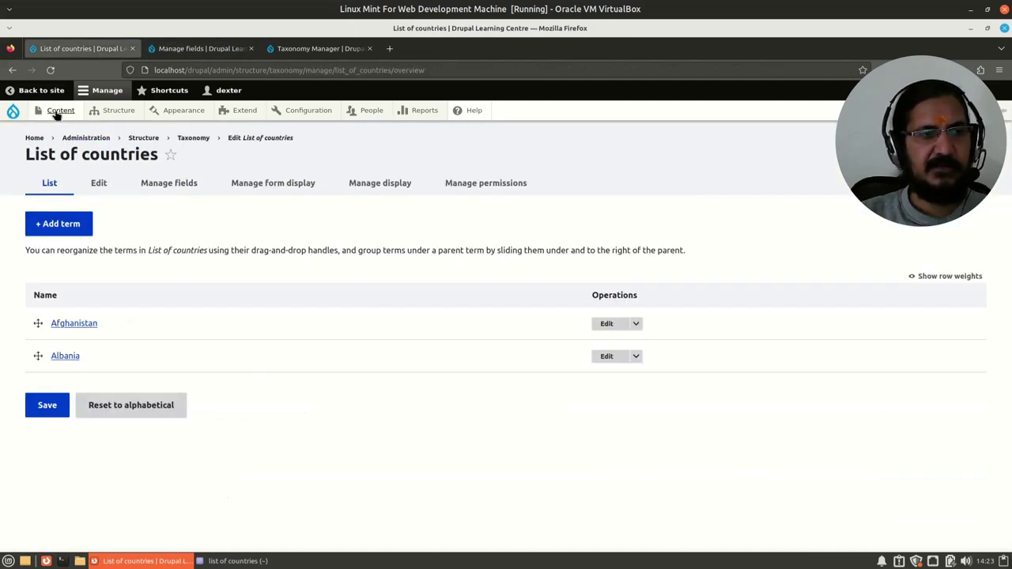
{"action": "mouse_move", "coordinate": [64, 115]}
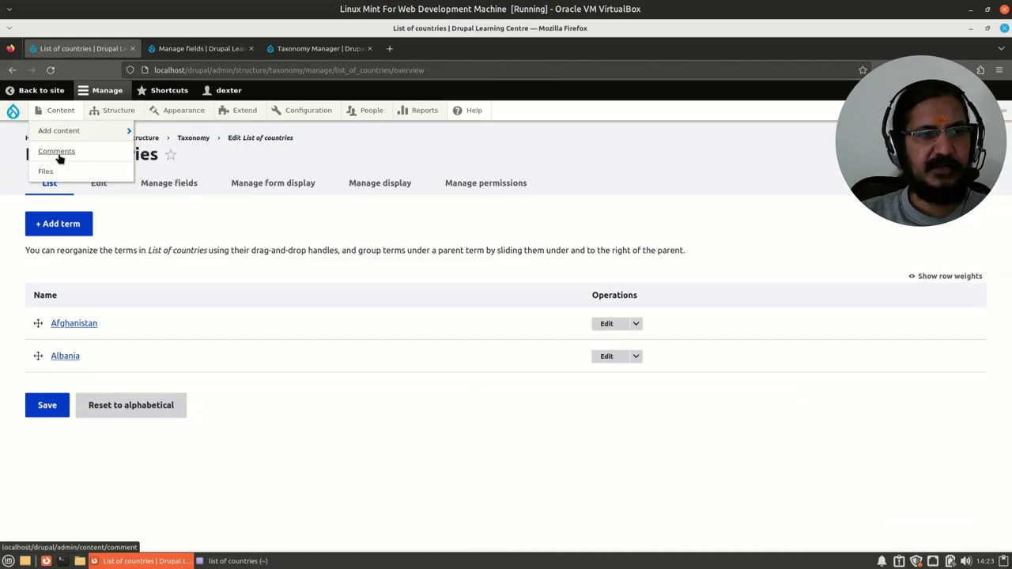
{"action": "left_click", "coordinate": [52, 113]}
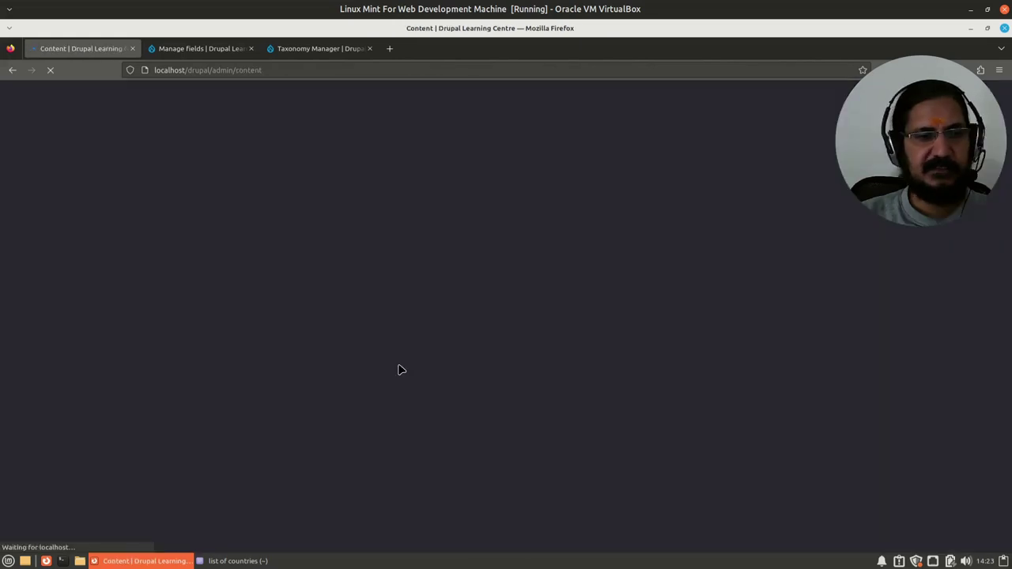
{"action": "scroll", "coordinate": [410, 393], "scroll_direction": "down", "scroll_amount": 15}
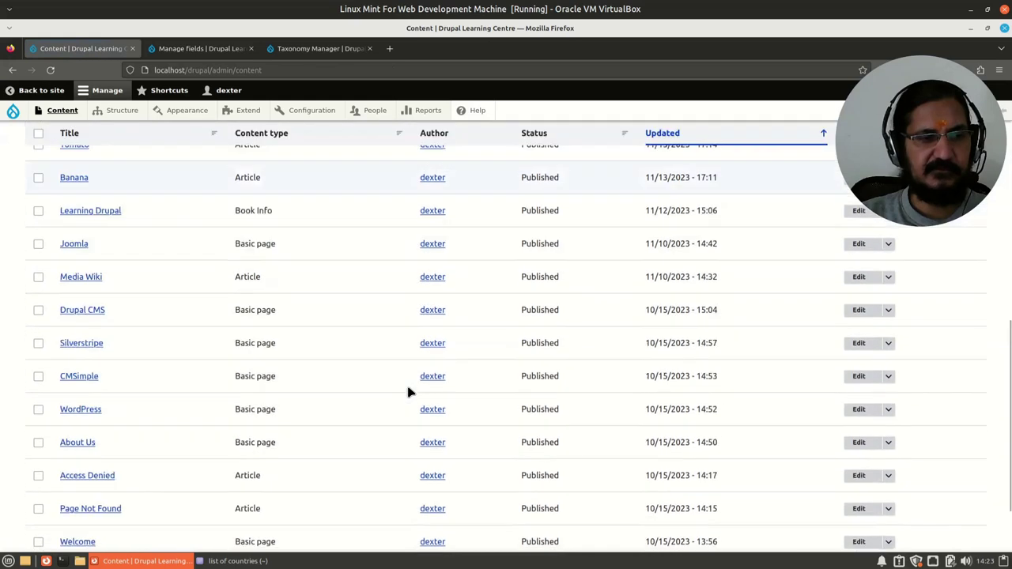
{"action": "scroll", "coordinate": [103, 419], "scroll_direction": "up", "scroll_amount": 2}
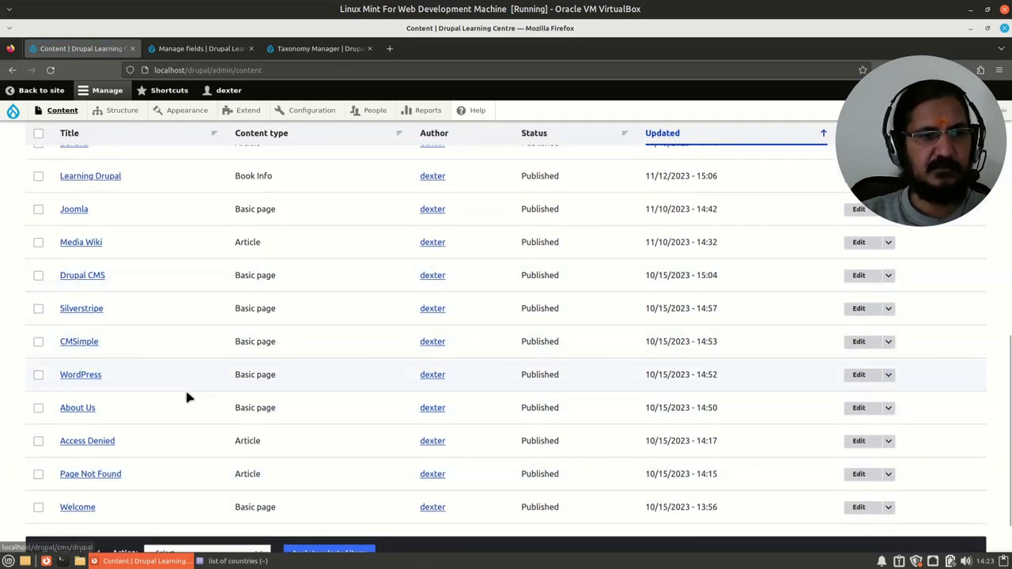
{"action": "left_click", "coordinate": [101, 178]}
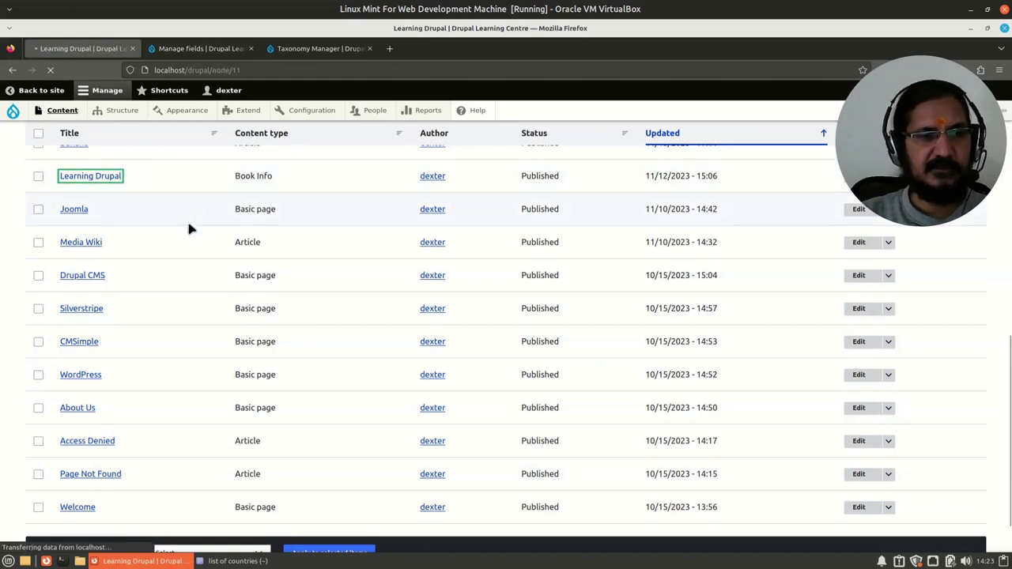
- Open the Learning Drupal book for editing and go down to its Country of origin field
{"action": "scroll", "coordinate": [338, 354], "scroll_direction": "down", "scroll_amount": 3}
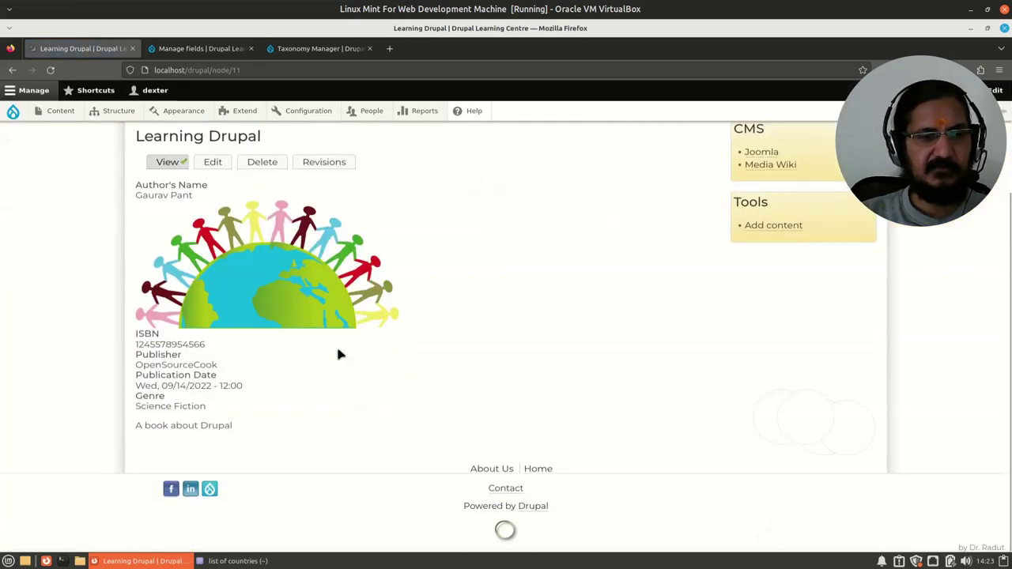
{"action": "scroll", "coordinate": [336, 348], "scroll_direction": "up", "scroll_amount": 3}
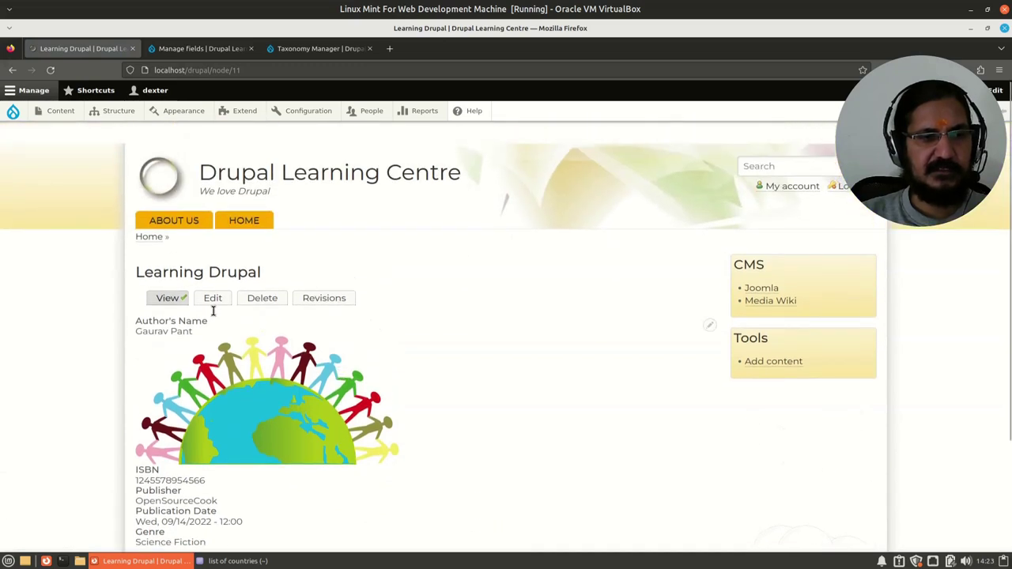
{"action": "left_click", "coordinate": [220, 301]}
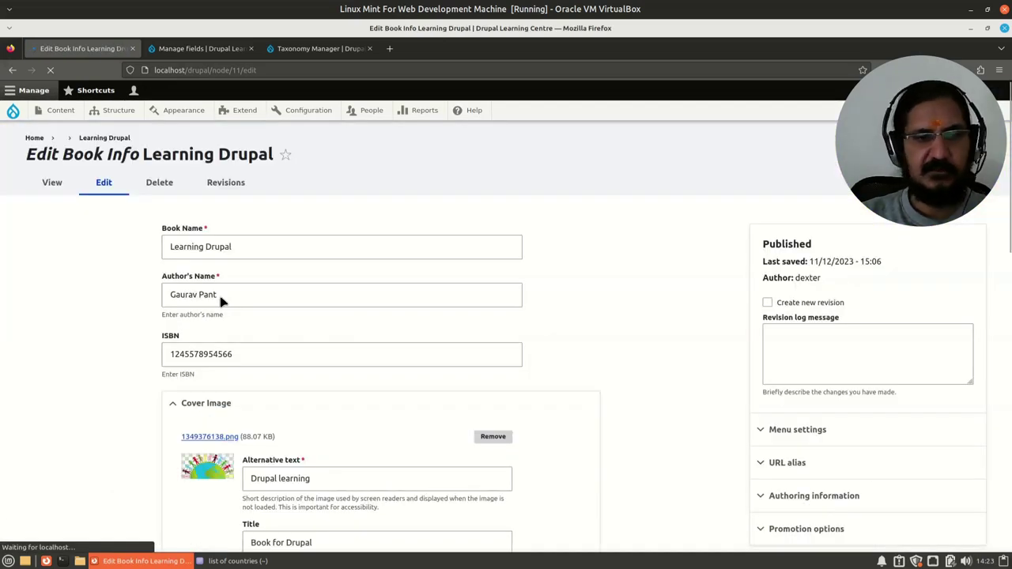
{"action": "scroll", "coordinate": [137, 412], "scroll_direction": "down", "scroll_amount": 5}
{"action": "scroll", "coordinate": [137, 417], "scroll_direction": "down", "scroll_amount": 6}
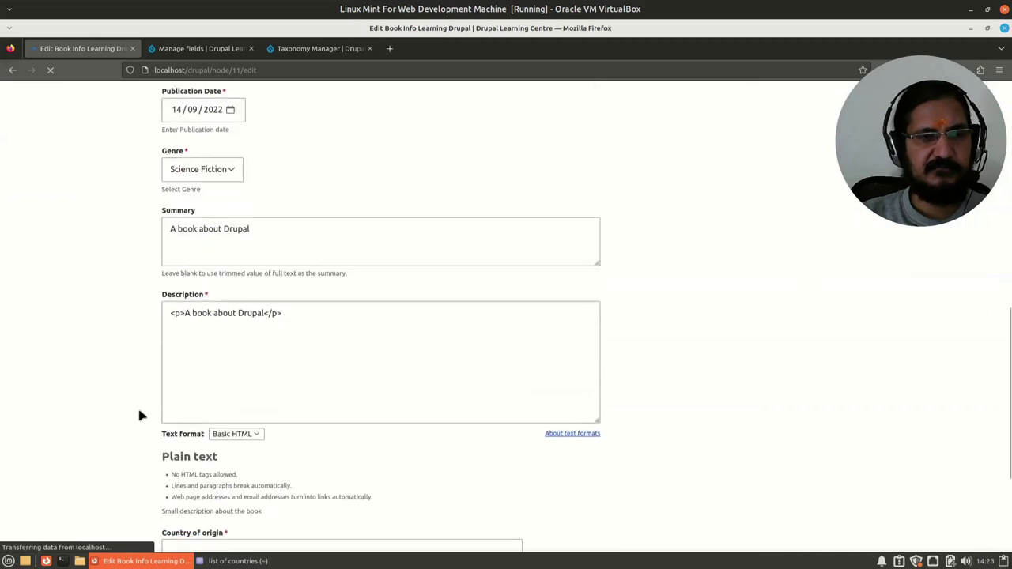
- Try to save the book with "india" as its country of origin
{"action": "left_click", "coordinate": [214, 392]}
{"action": "left_click", "coordinate": [237, 393]}
{"action": "type", "text": "a"}
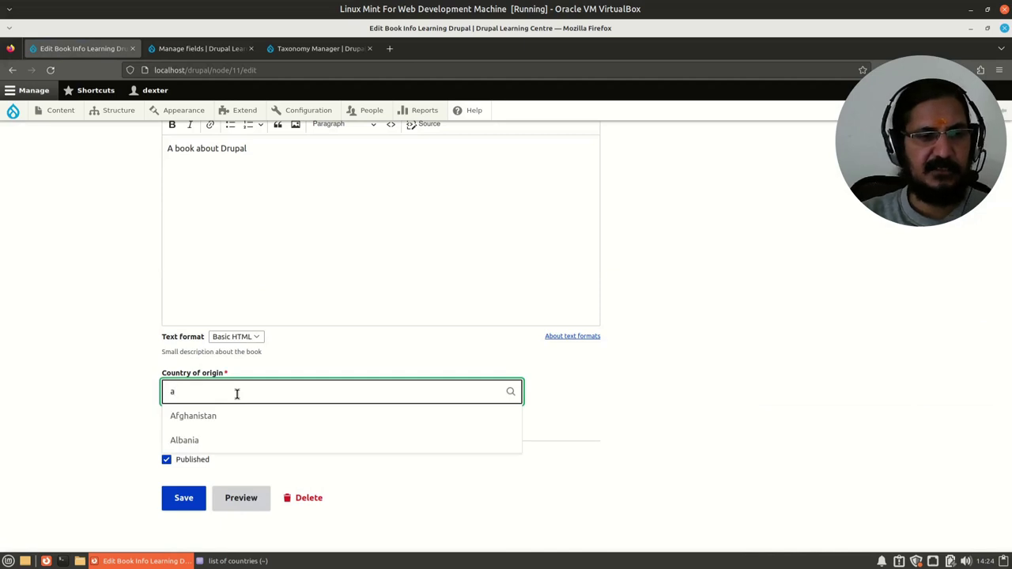
{"action": "key", "text": "BackSpace"}
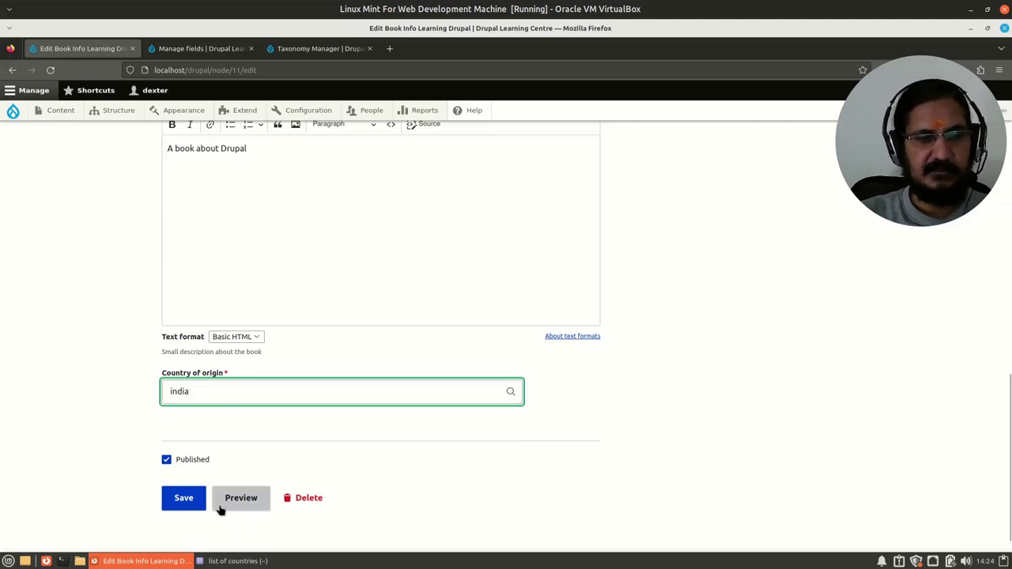
{"action": "left_click", "coordinate": [183, 498]}
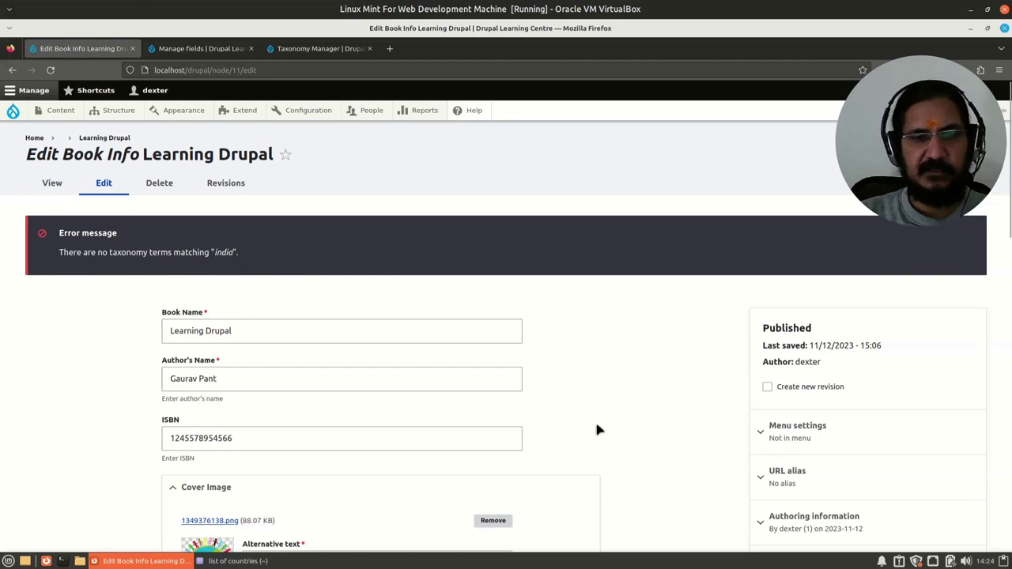
- Replace the country of origin with the suggested term Albania, save the book, and check the field on its page
{"action": "scroll", "coordinate": [598, 430], "scroll_direction": "down", "scroll_amount": 10}
{"action": "left_click_drag", "start_coordinate": [200, 371], "coordinate": [151, 361]}
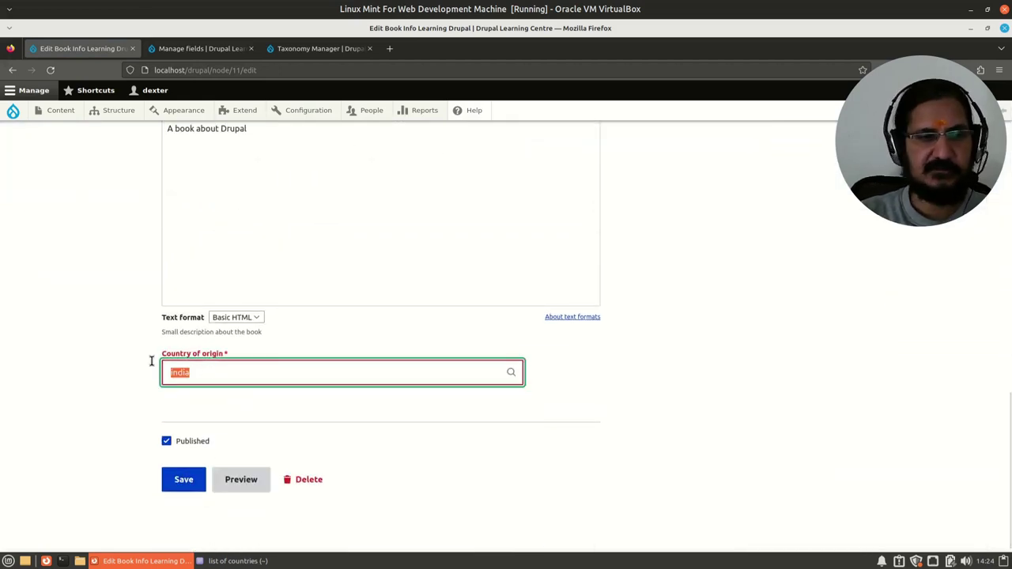
{"action": "type", "text": "A"}
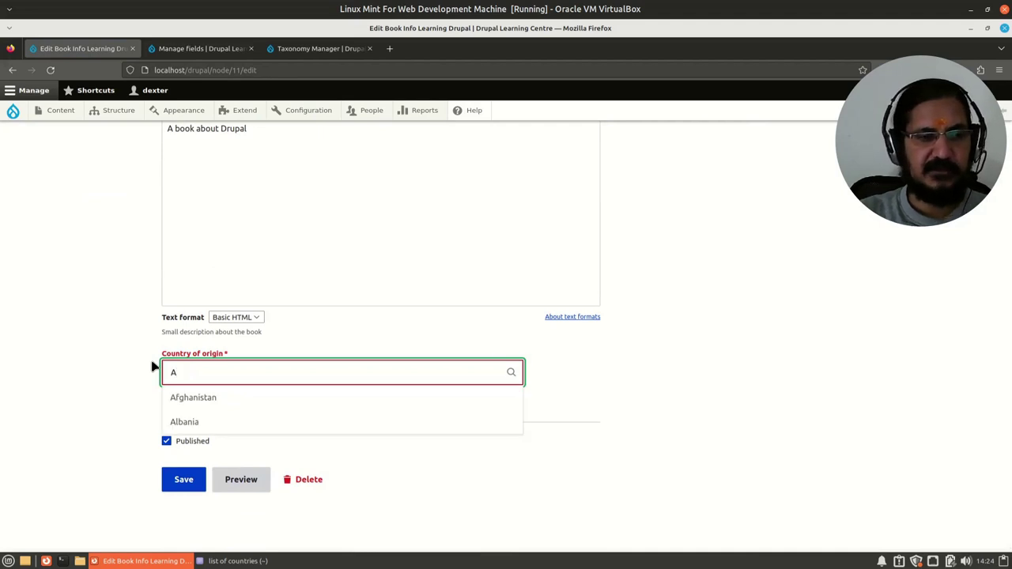
{"action": "left_click", "coordinate": [195, 425]}
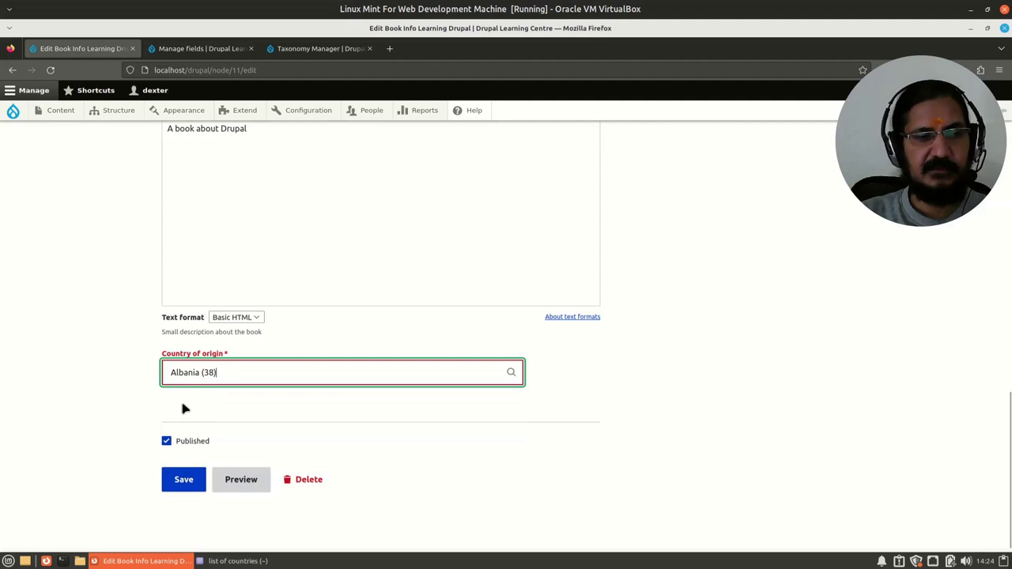
{"action": "left_click", "coordinate": [183, 479]}
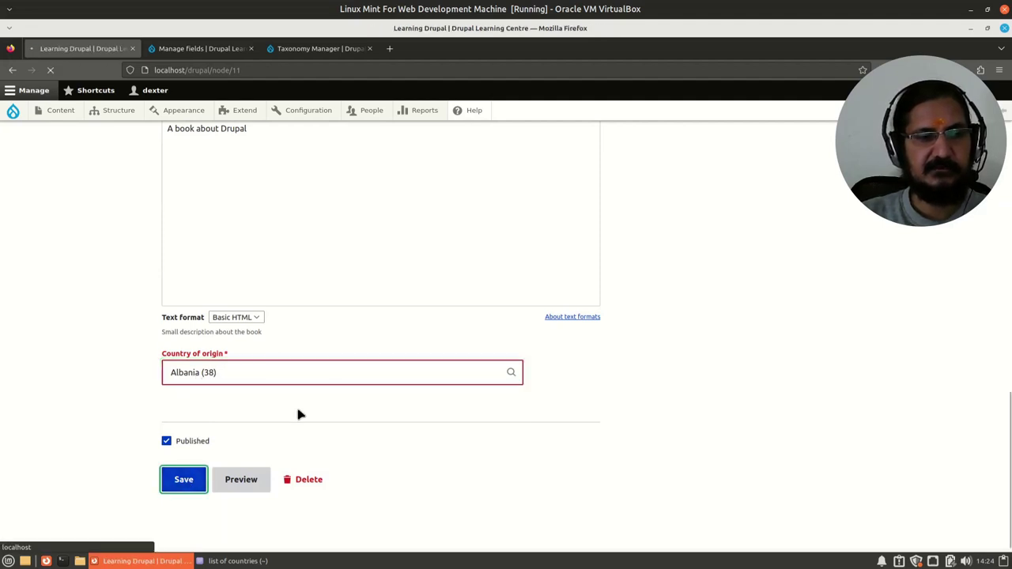
{"action": "scroll", "coordinate": [400, 465], "scroll_direction": "down", "scroll_amount": 3}
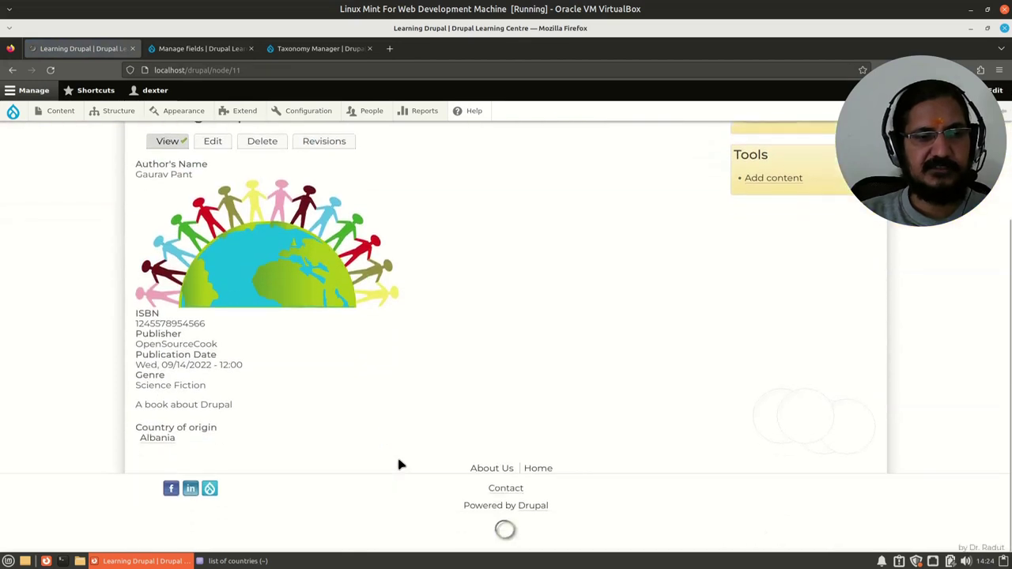
{"action": "scroll", "coordinate": [398, 462], "scroll_direction": "up", "scroll_amount": 1}
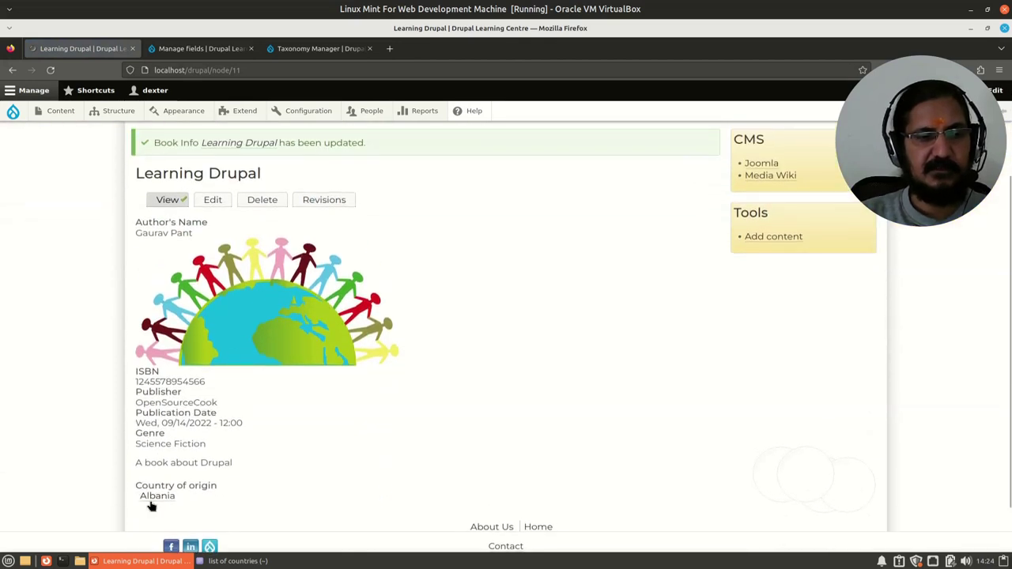